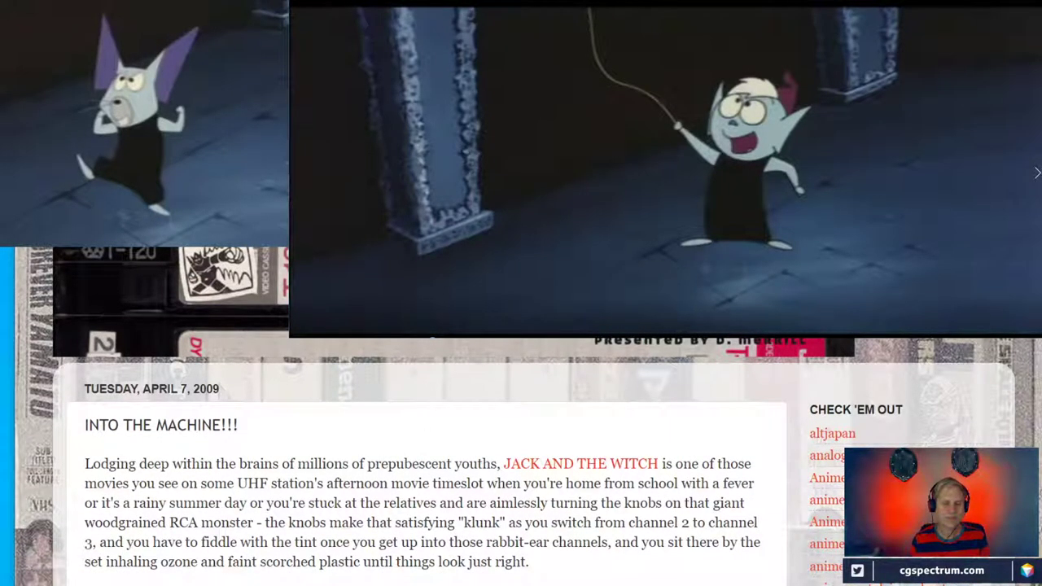
# - Close the blog page, look through the Jack and the Witch image results, and open the Alchetron picture's preview
pyautogui.hotkey('ctrl', 'w')
pyautogui.scroll(-3, 797, 381)
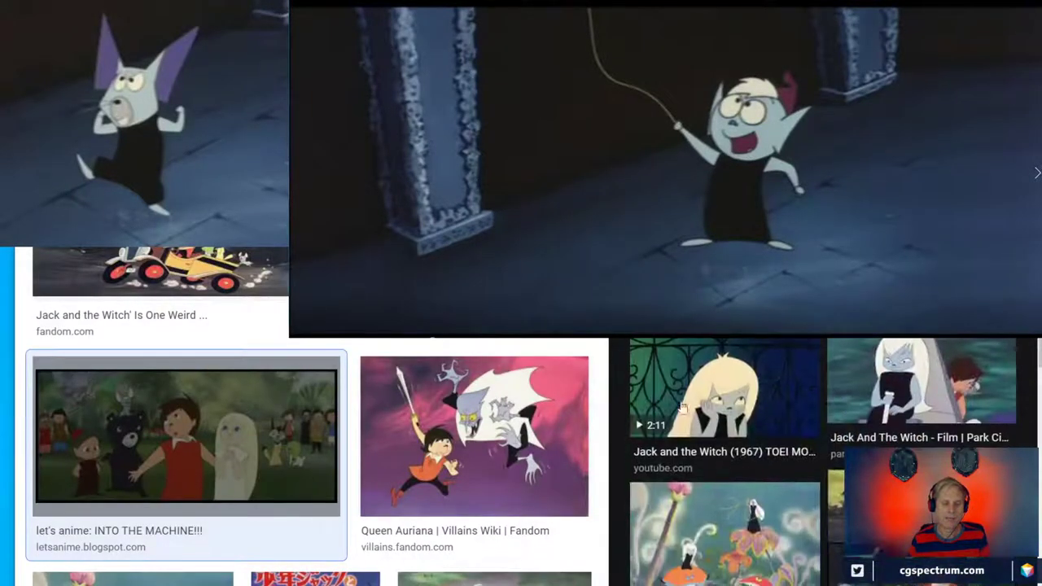
pyautogui.scroll(3, 693, 417)
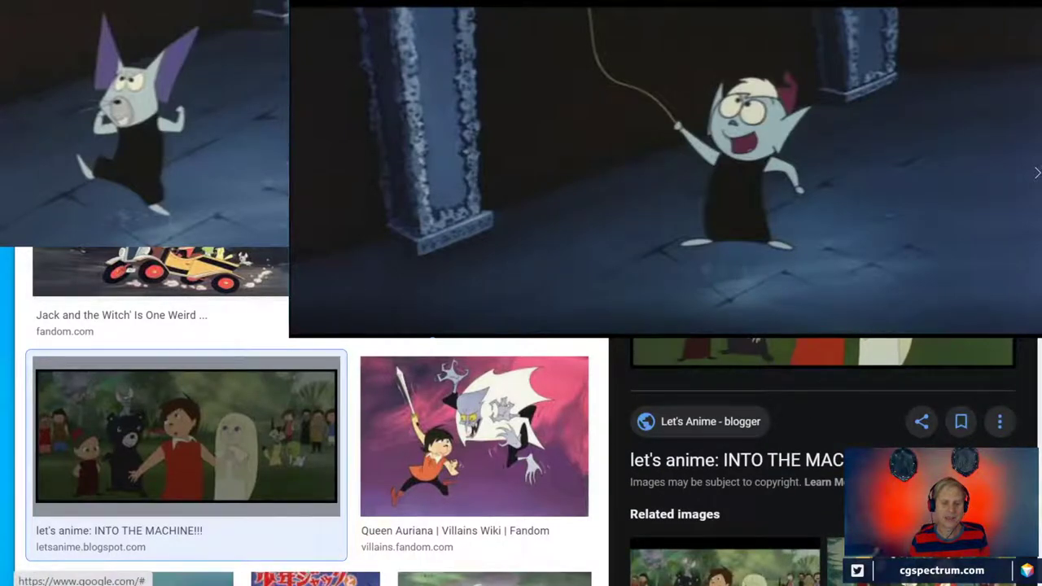
pyautogui.press('Escape')
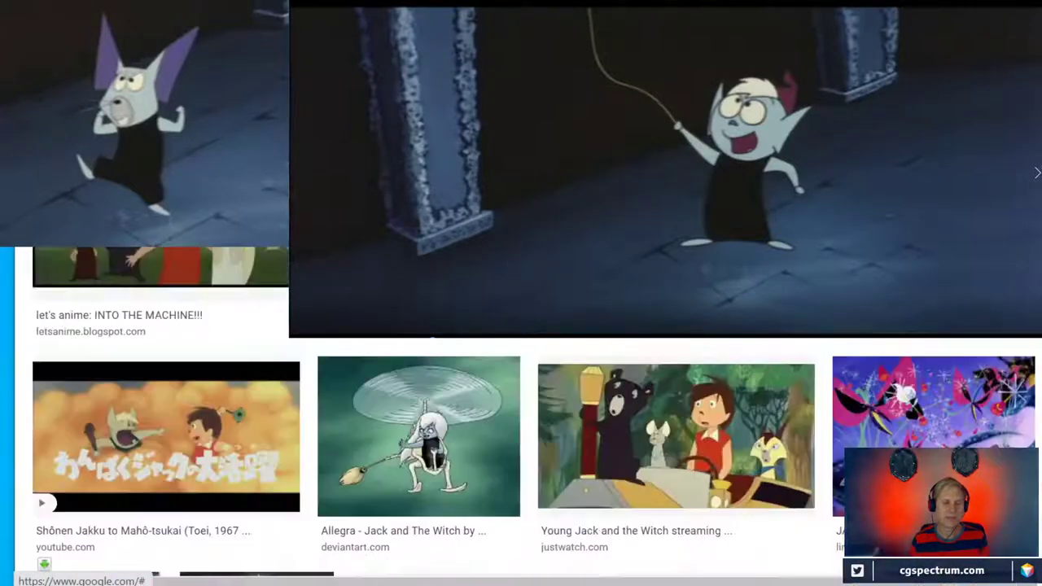
pyautogui.scroll(-3, 870, 366)
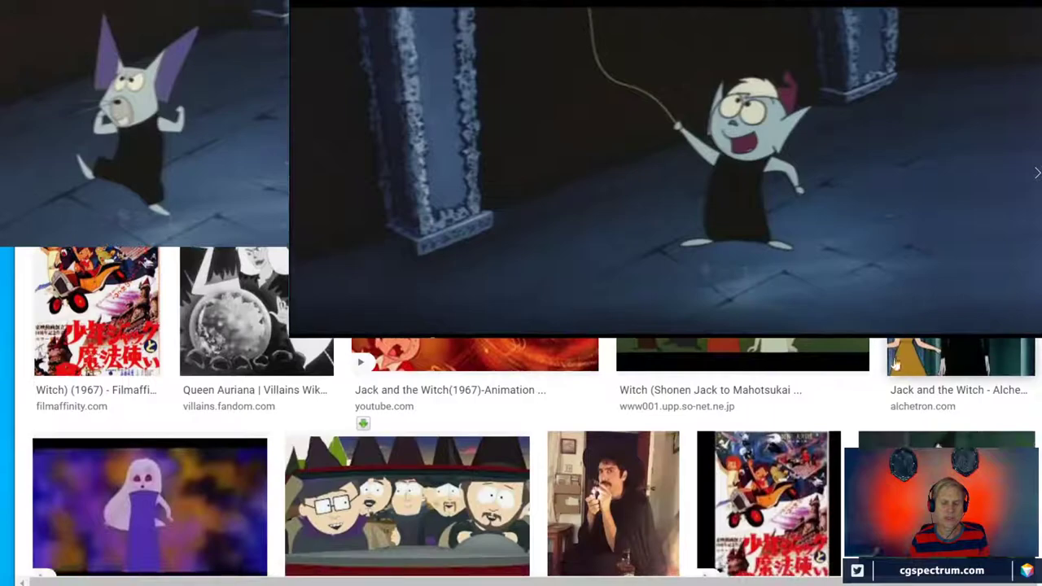
pyautogui.click(892, 366)
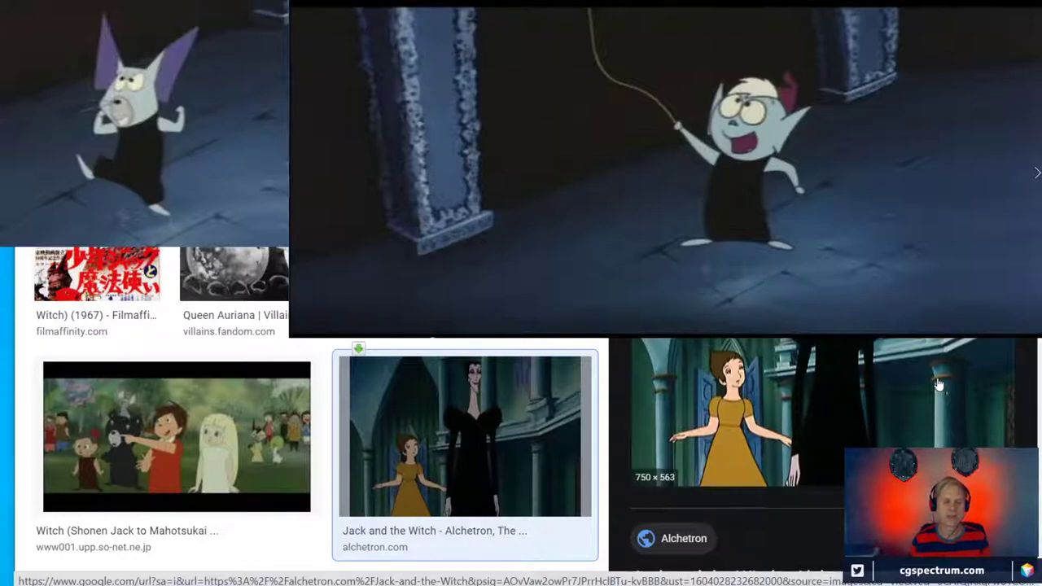
pyautogui.scroll(2, 541, 349)
pyautogui.scroll(-1, 542, 350)
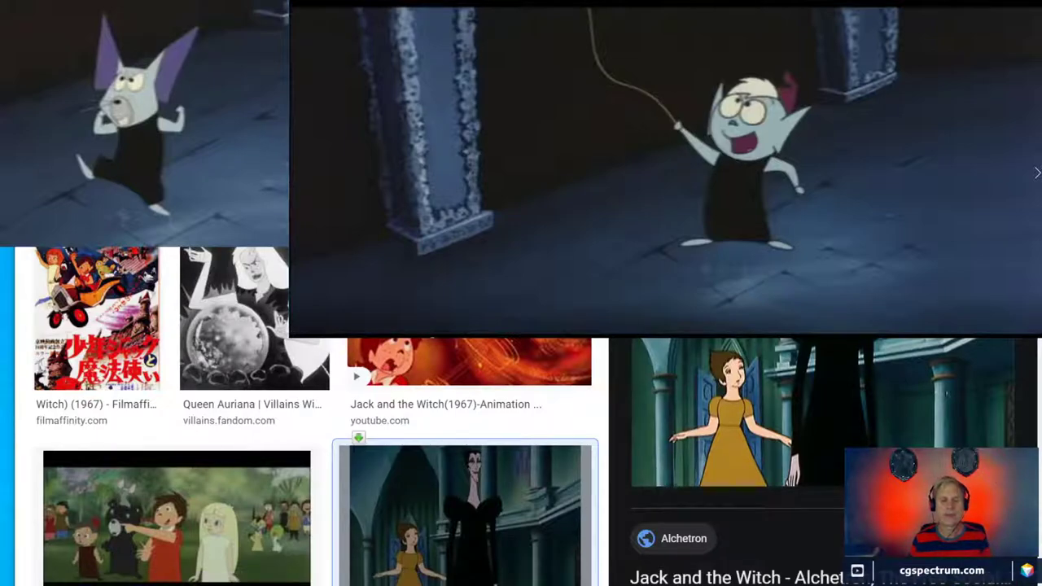
# - Switch to Toon Boom Harmony, enable loop playback, and play the Batty animation in an enlarged Camera view
pyautogui.press('super+d')
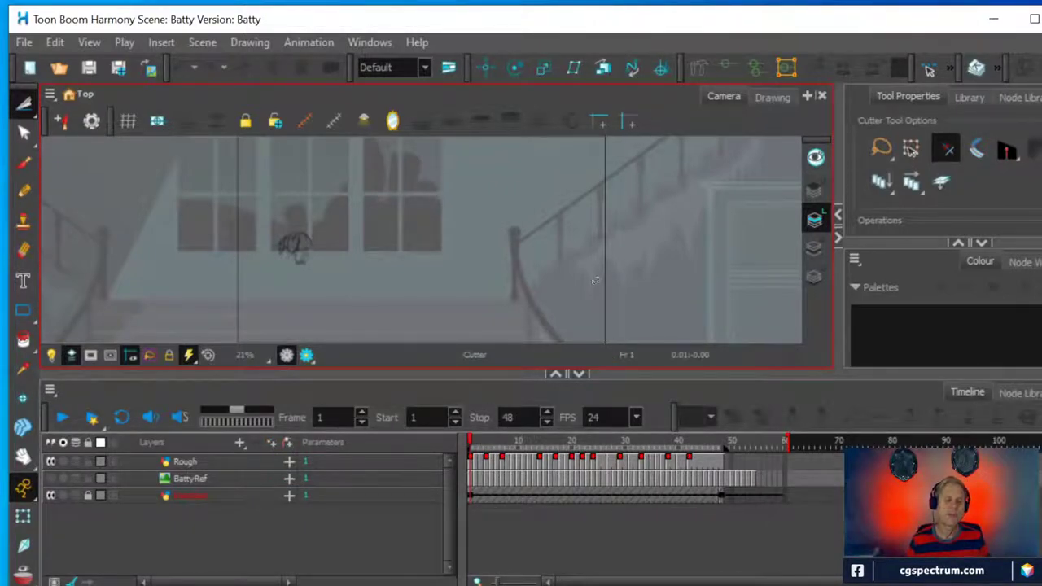
pyautogui.click(121, 417)
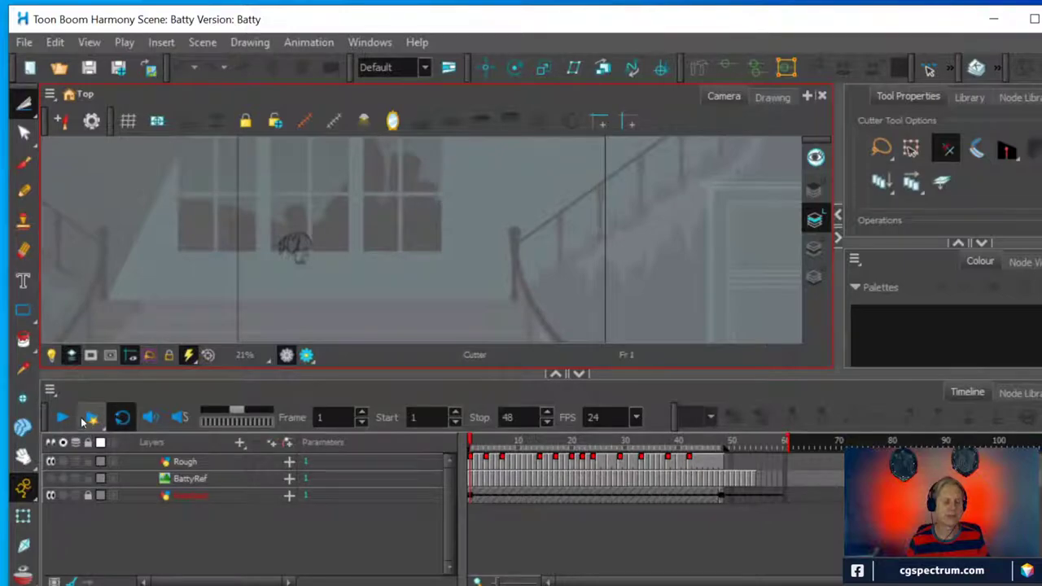
pyautogui.click(65, 417)
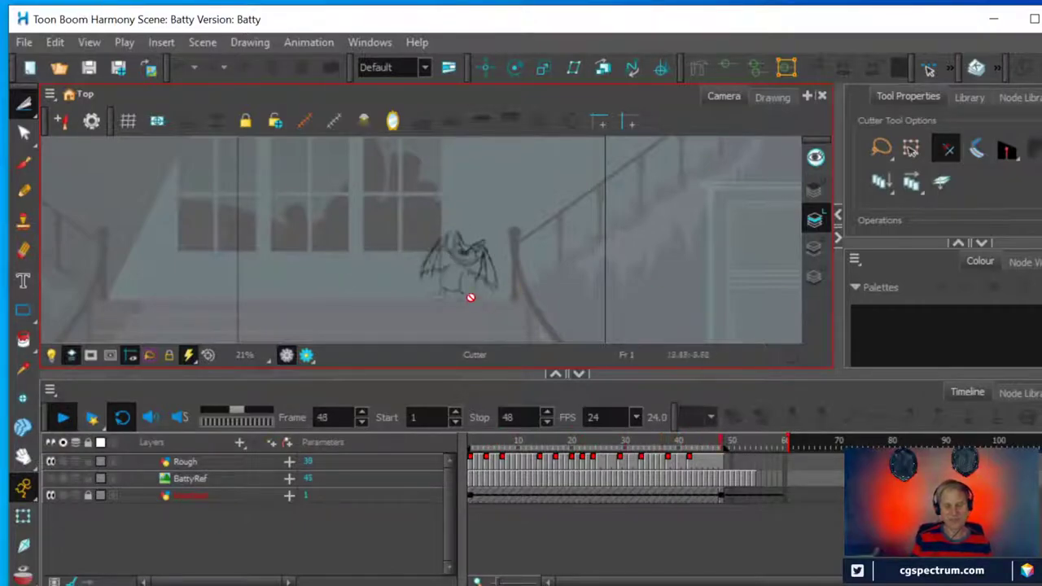
pyautogui.moveTo(705, 371); pyautogui.dragTo(690, 435)
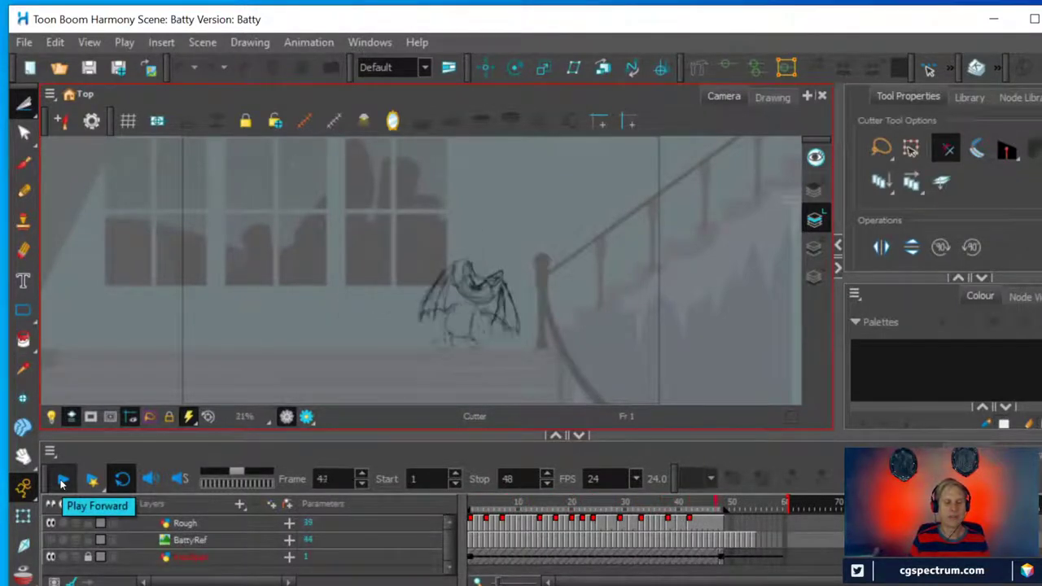
pyautogui.click(63, 481)
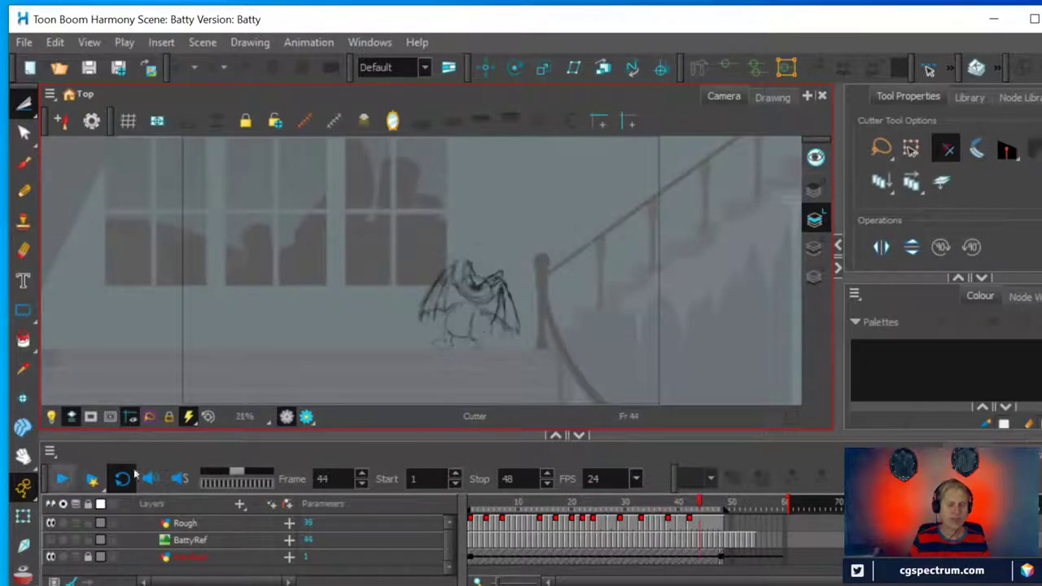
# - Return the playhead to frame 1 and adjust the height split between the Camera view and the timeline
pyautogui.moveTo(700, 503)
pyautogui.mouseDown()
pyautogui.moveTo(403, 518)
pyautogui.moveTo(623, 512)
pyautogui.moveTo(424, 512)
pyautogui.mouseUp()
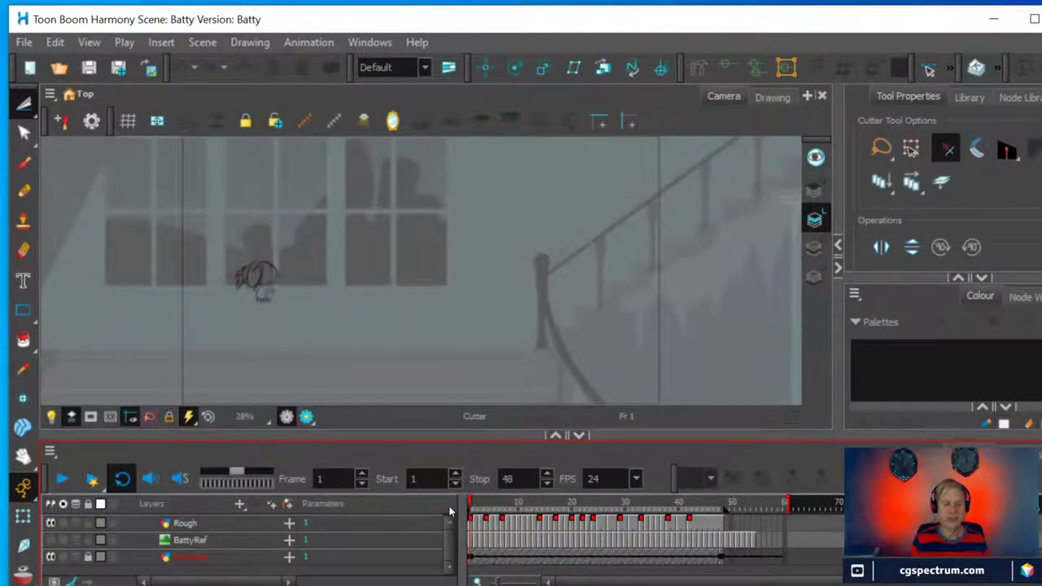
pyautogui.moveTo(471, 506)
pyautogui.mouseDown()
pyautogui.moveTo(693, 499)
pyautogui.moveTo(453, 513)
pyautogui.moveTo(524, 505)
pyautogui.moveTo(472, 501)
pyautogui.moveTo(518, 488)
pyautogui.moveTo(456, 504)
pyautogui.moveTo(352, 500)
pyautogui.mouseUp()
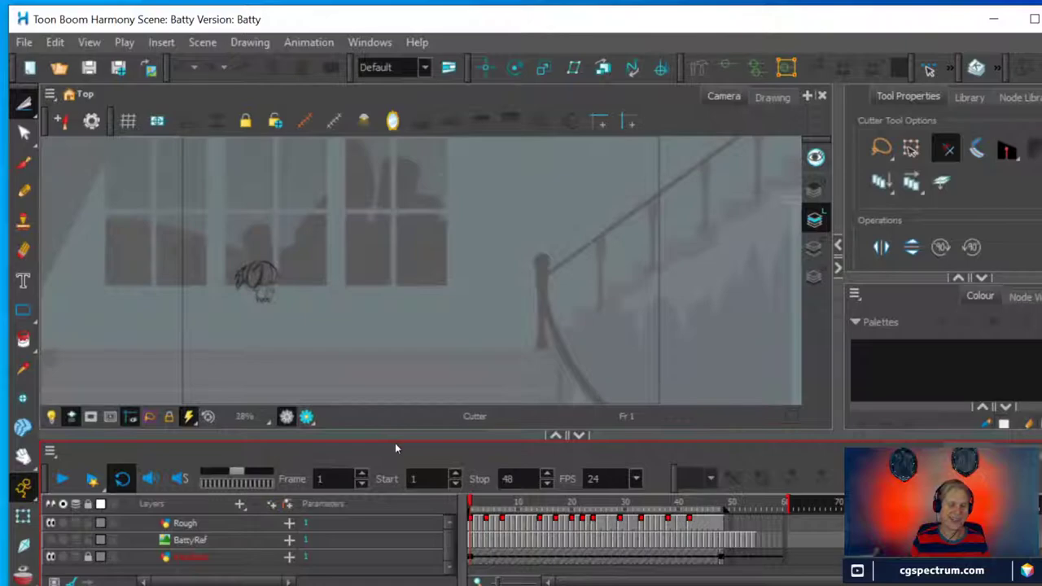
pyautogui.moveTo(393, 432); pyautogui.dragTo(393, 417)
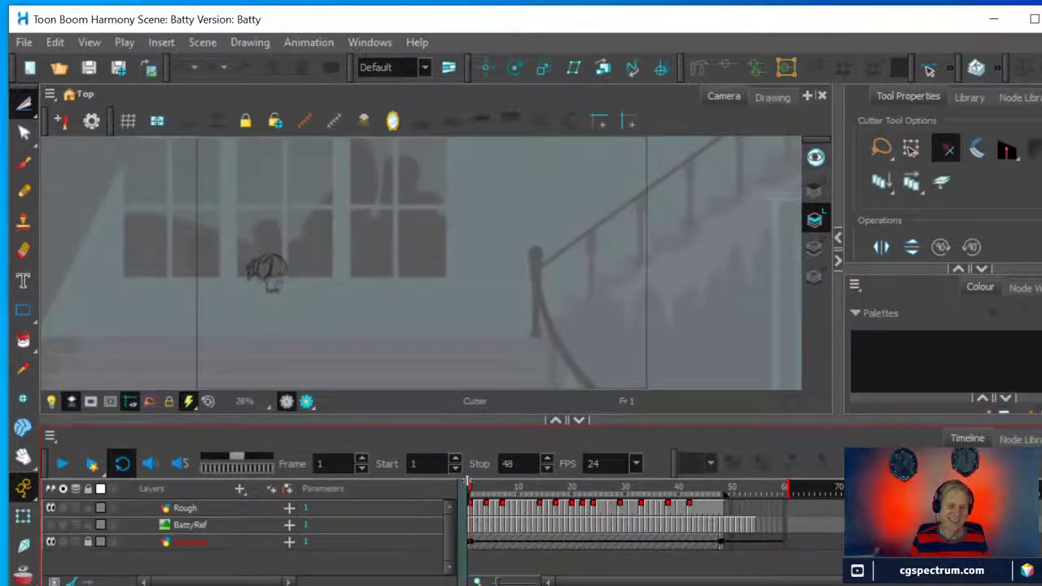
pyautogui.moveTo(469, 486)
pyautogui.mouseDown()
pyautogui.moveTo(570, 490)
pyautogui.moveTo(437, 496)
pyautogui.mouseUp()
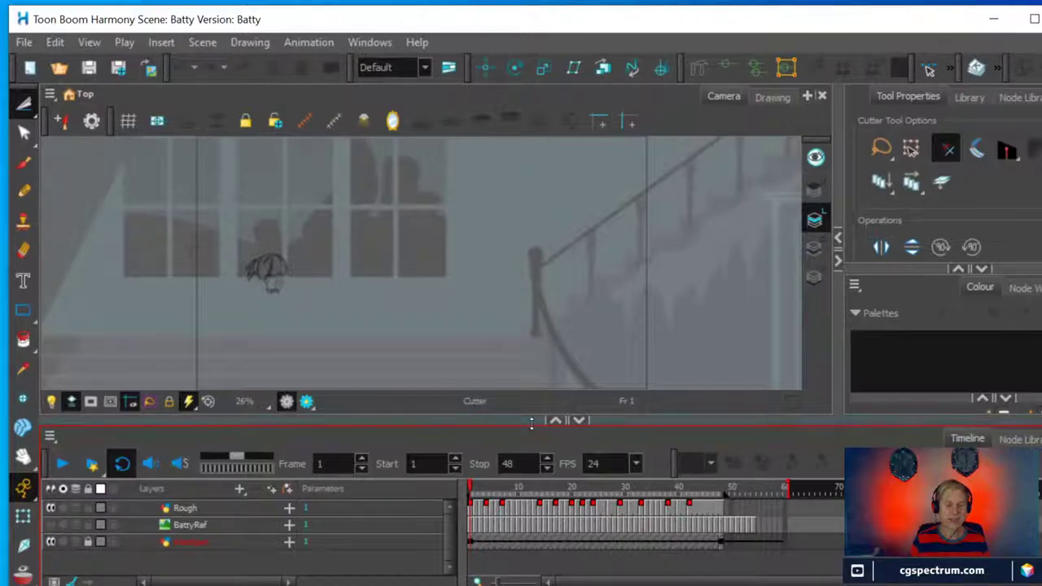
pyautogui.moveTo(531, 451); pyautogui.dragTo(522, 444)
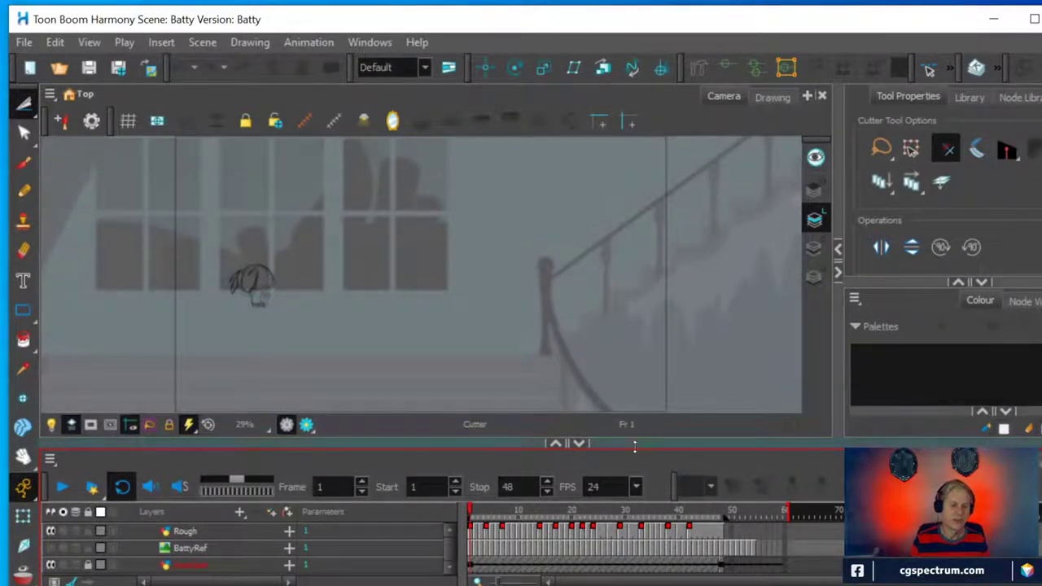
pyautogui.click(489, 513)
pyautogui.moveTo(489, 513)
pyautogui.mouseDown()
pyautogui.moveTo(609, 519)
pyautogui.moveTo(470, 529)
pyautogui.moveTo(503, 514)
pyautogui.moveTo(251, 515)
pyautogui.mouseUp()
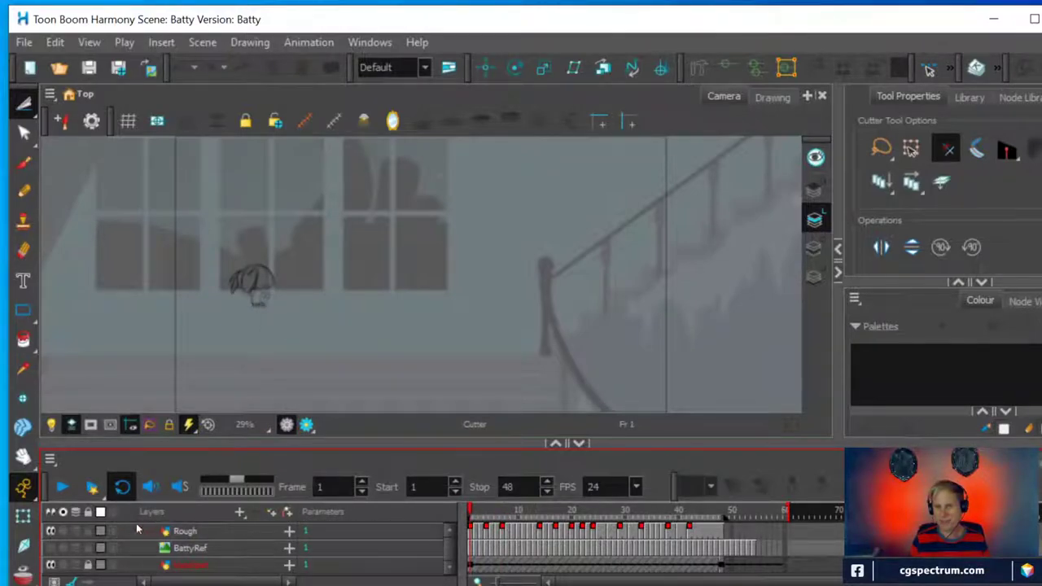
pyautogui.press('Return')
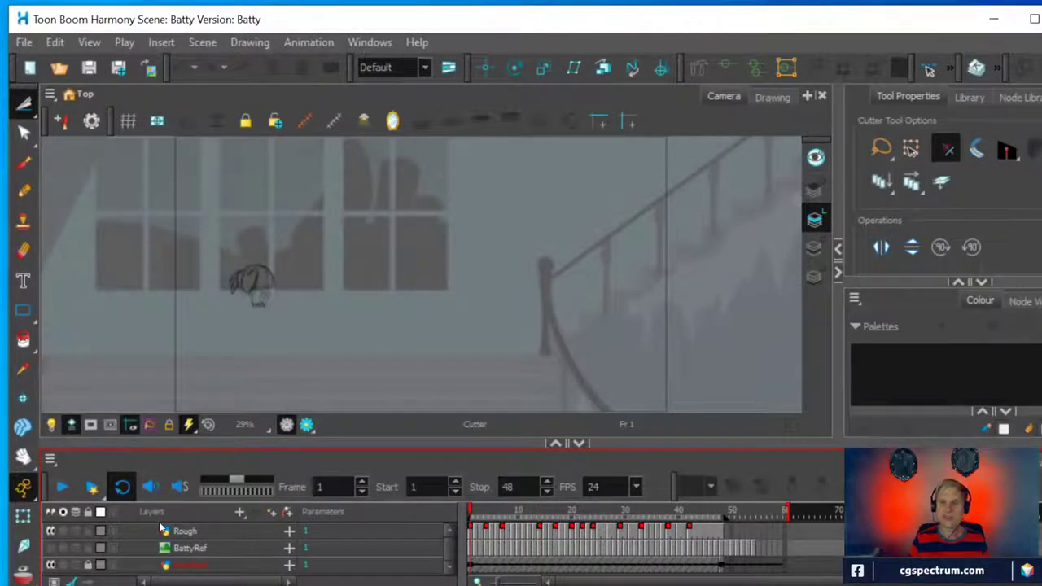
pyautogui.press('Return')
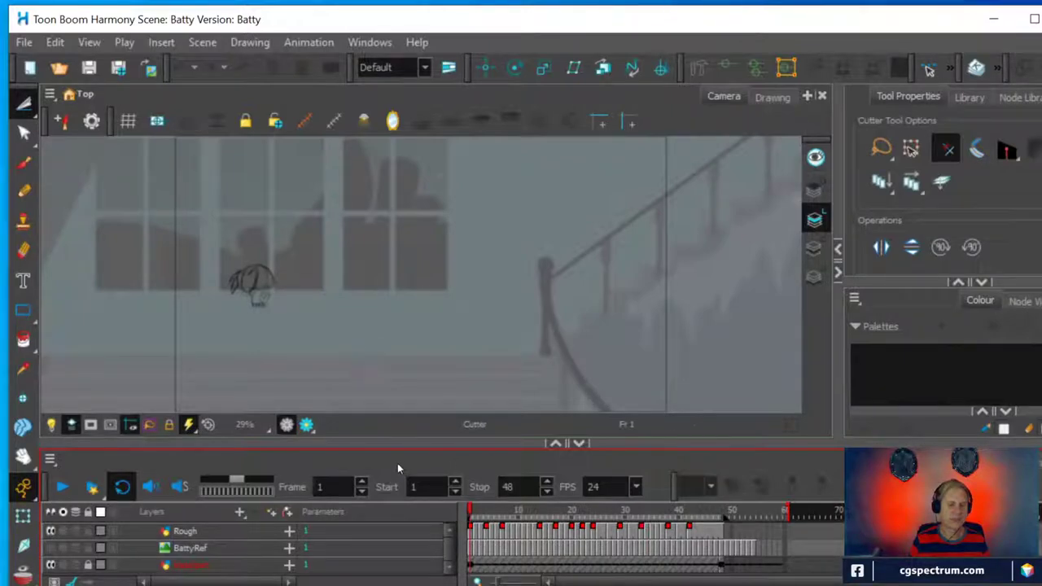
# - Hide the locked background layer and add a Colour-Card layer to the scene
pyautogui.moveTo(398, 445); pyautogui.dragTo(425, 382)
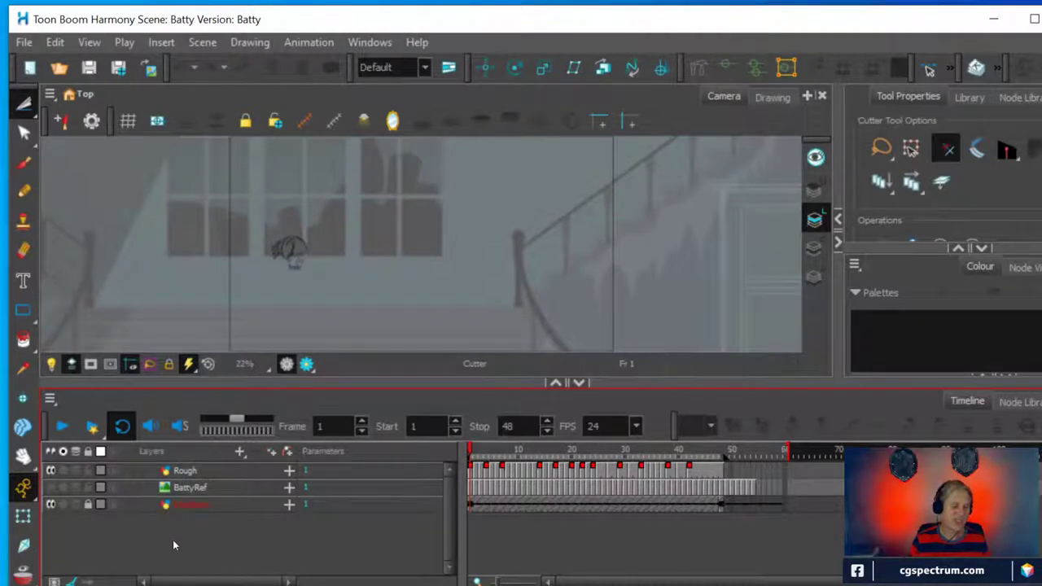
pyautogui.click(50, 504)
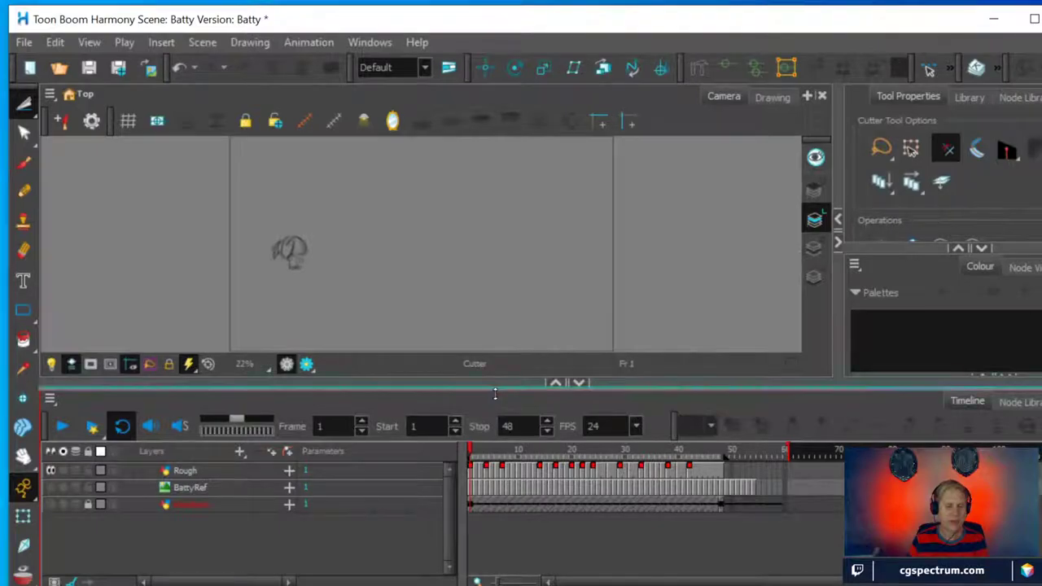
pyautogui.moveTo(495, 392); pyautogui.dragTo(495, 406)
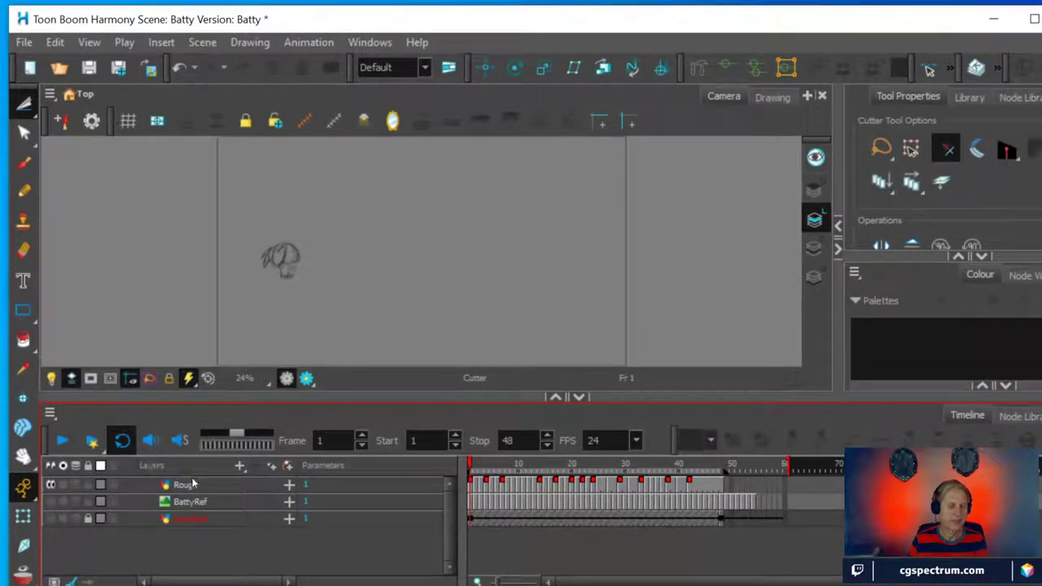
pyautogui.click(240, 468)
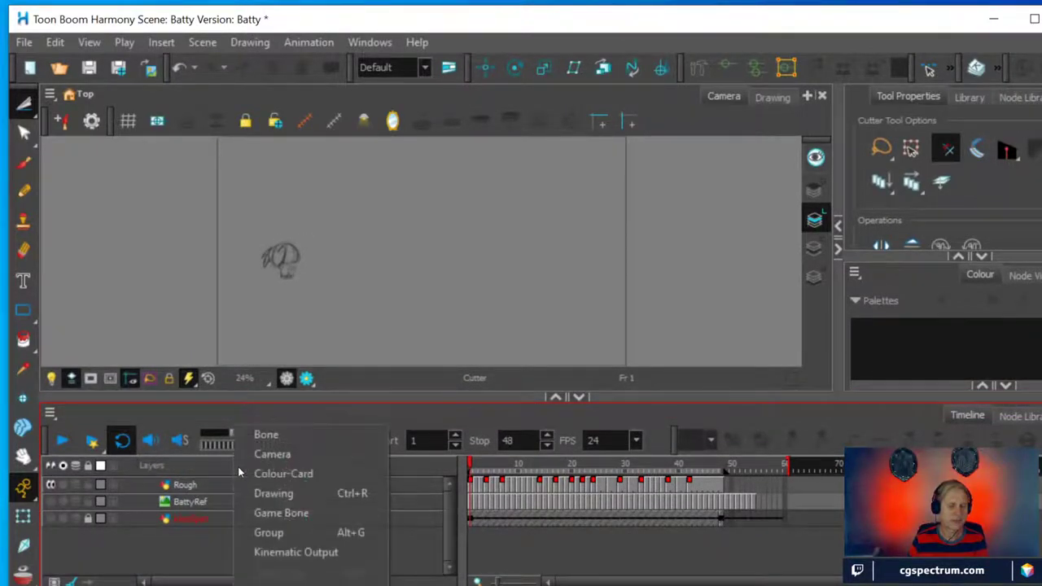
pyautogui.click(287, 476)
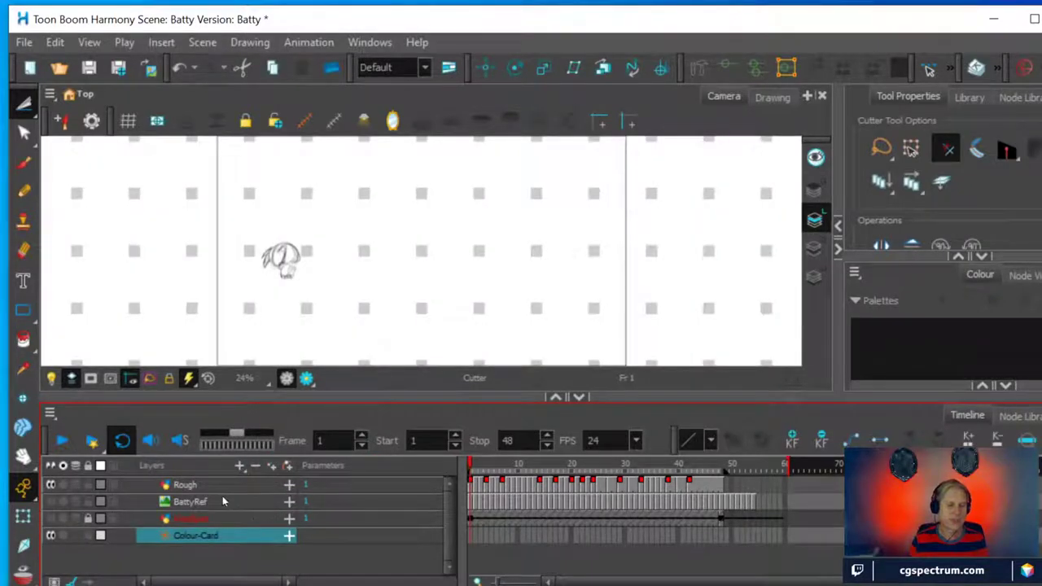
# - Select the Rough layer and play back the bat sketches against the white colour card
pyautogui.click(186, 486)
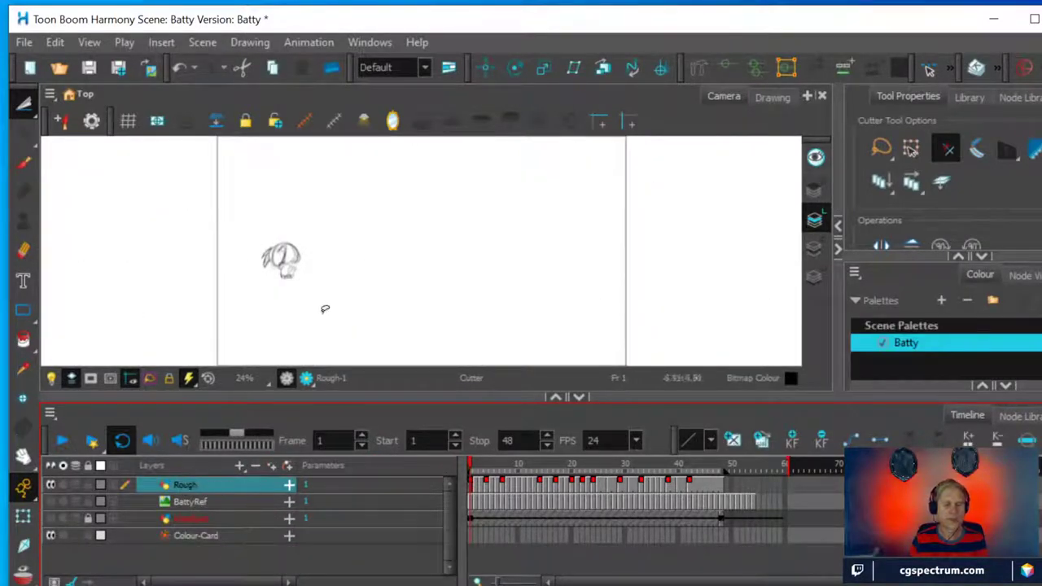
pyautogui.scroll(2, 379, 285)
pyautogui.scroll(-1, 377, 284)
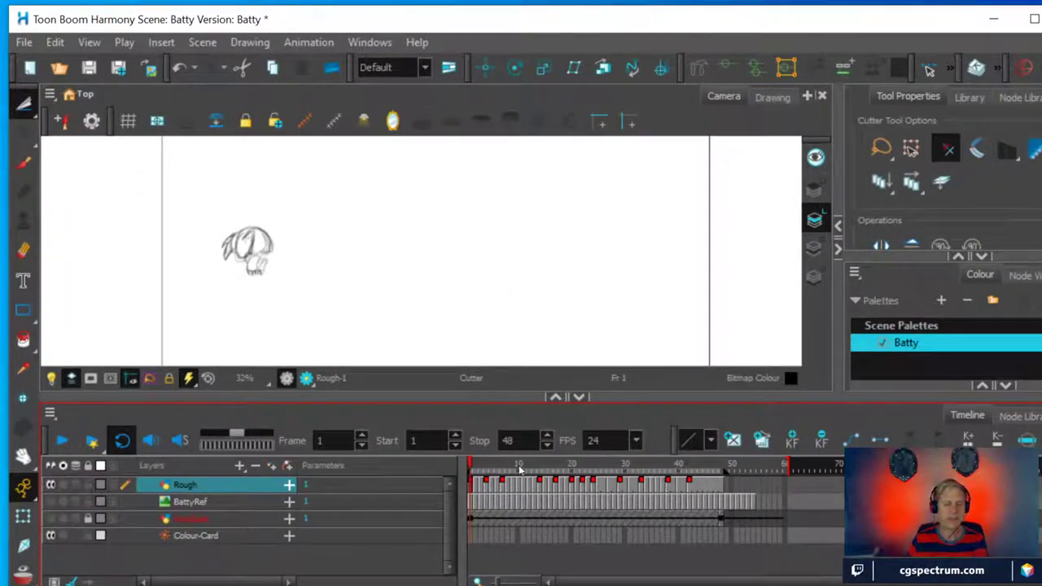
pyautogui.click(62, 442)
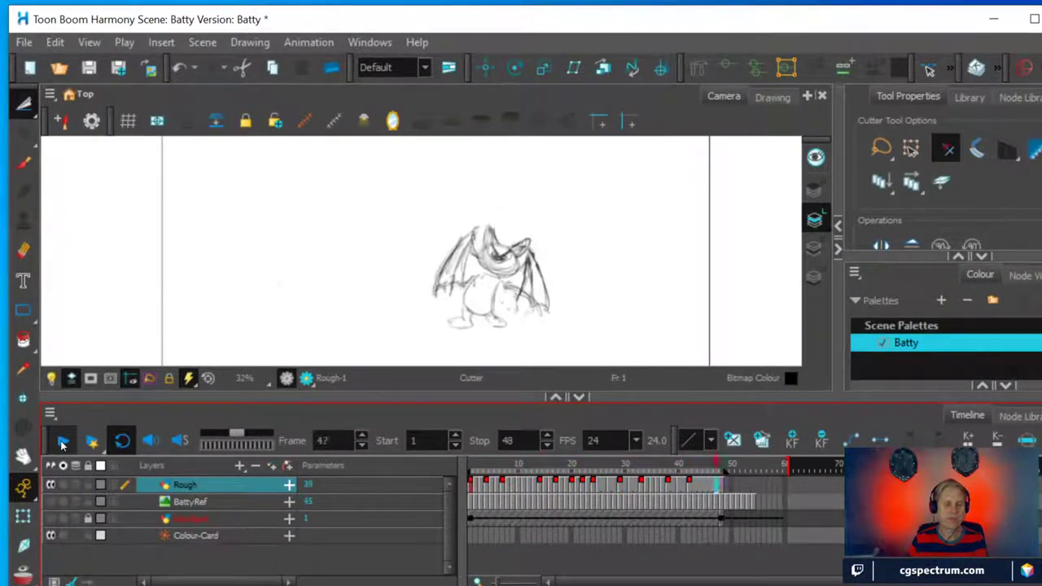
pyautogui.click(62, 443)
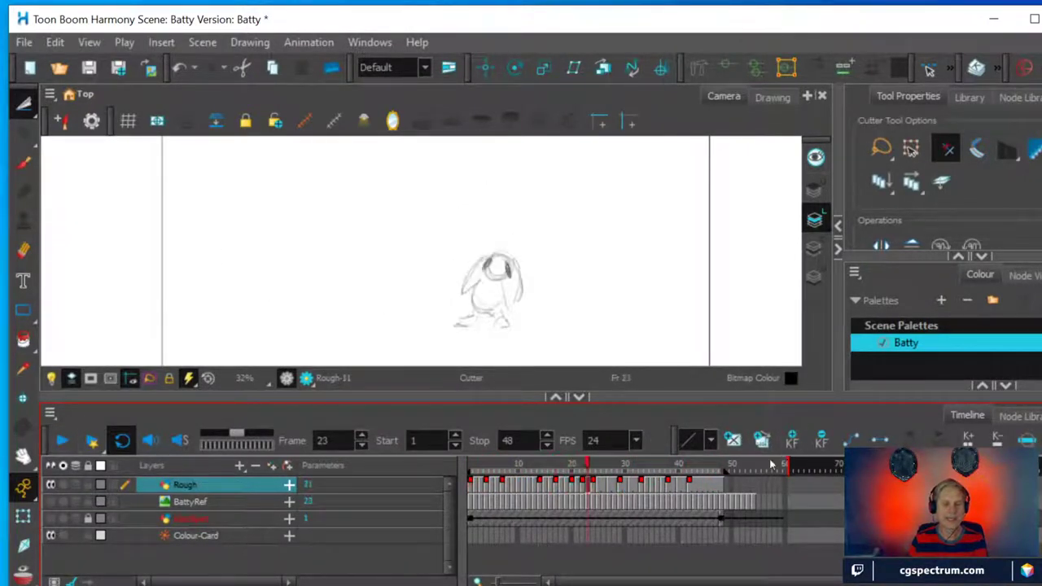
# - On frame 42 of the Rough layer, brush dark strokes over the upper joints of both of the bat's wings
pyautogui.click(690, 464)
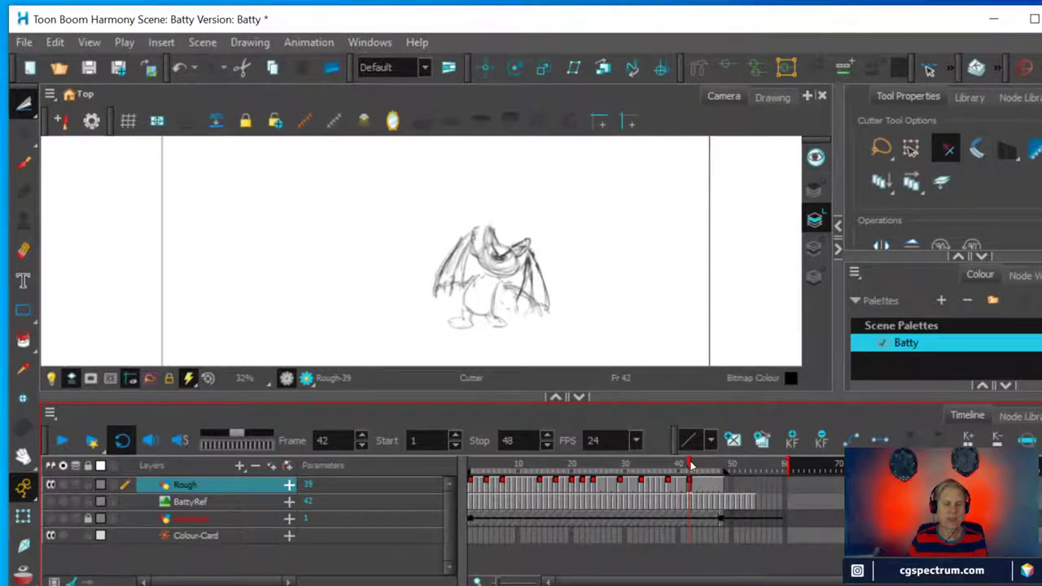
pyautogui.moveTo(688, 466)
pyautogui.mouseDown()
pyautogui.moveTo(579, 466)
pyautogui.moveTo(671, 472)
pyautogui.moveTo(689, 487)
pyautogui.mouseUp()
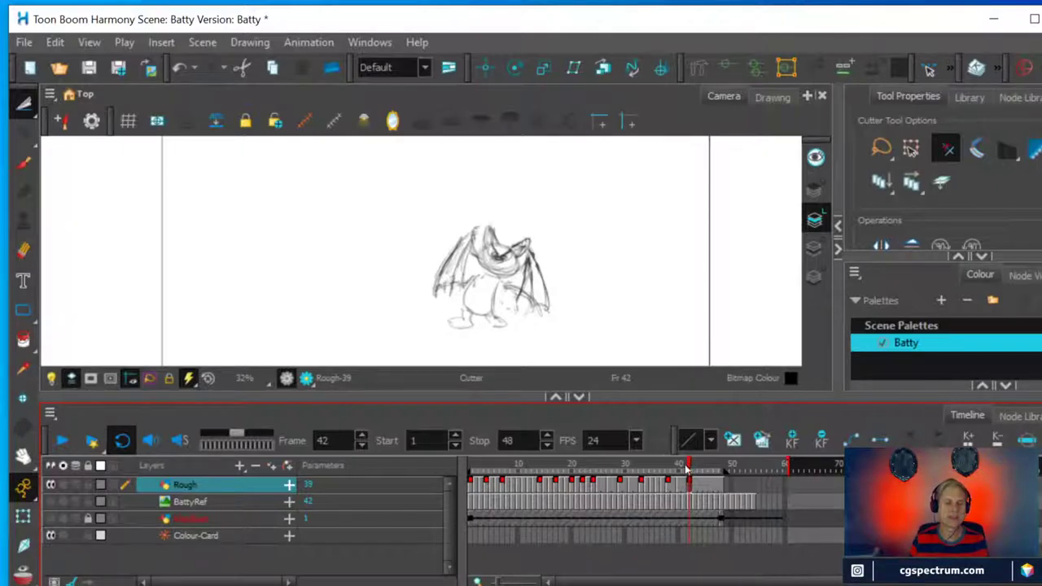
pyautogui.moveTo(689, 463)
pyautogui.mouseDown()
pyautogui.moveTo(477, 469)
pyautogui.moveTo(444, 482)
pyautogui.moveTo(686, 480)
pyautogui.moveTo(428, 496)
pyautogui.moveTo(690, 498)
pyautogui.mouseUp()
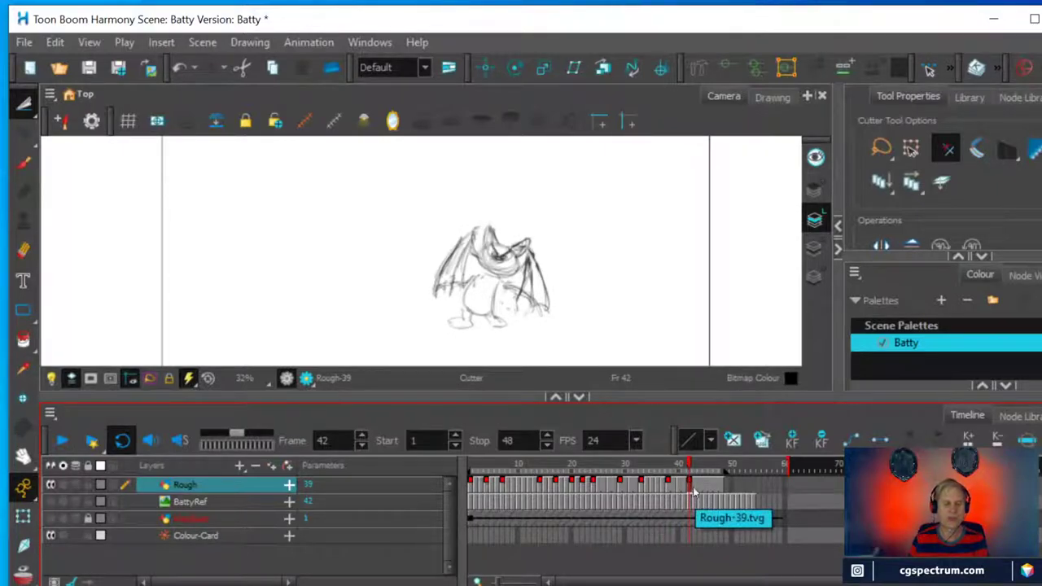
pyautogui.scroll(2, 537, 253)
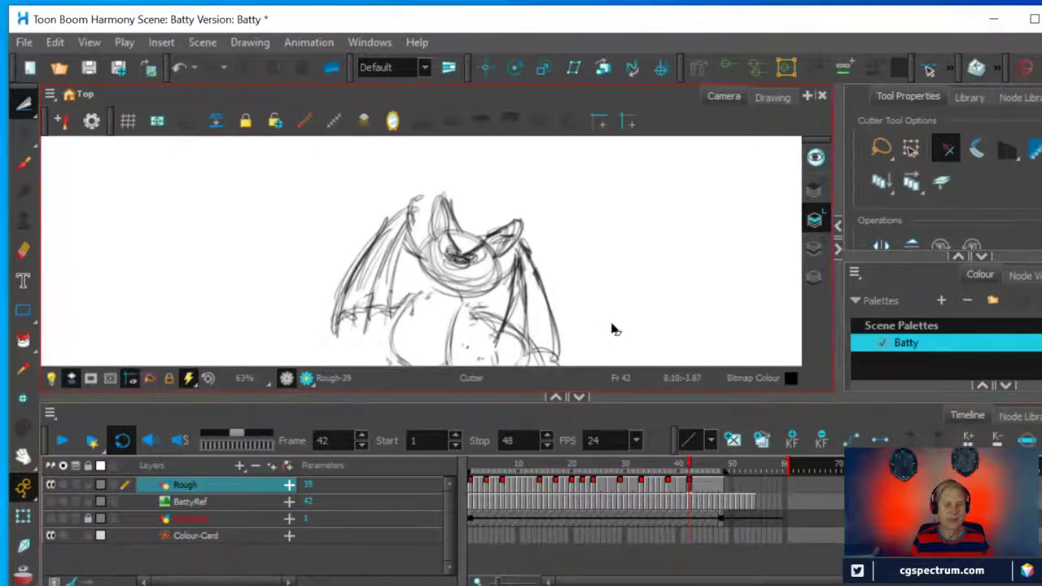
pyautogui.scroll(-2, 619, 320)
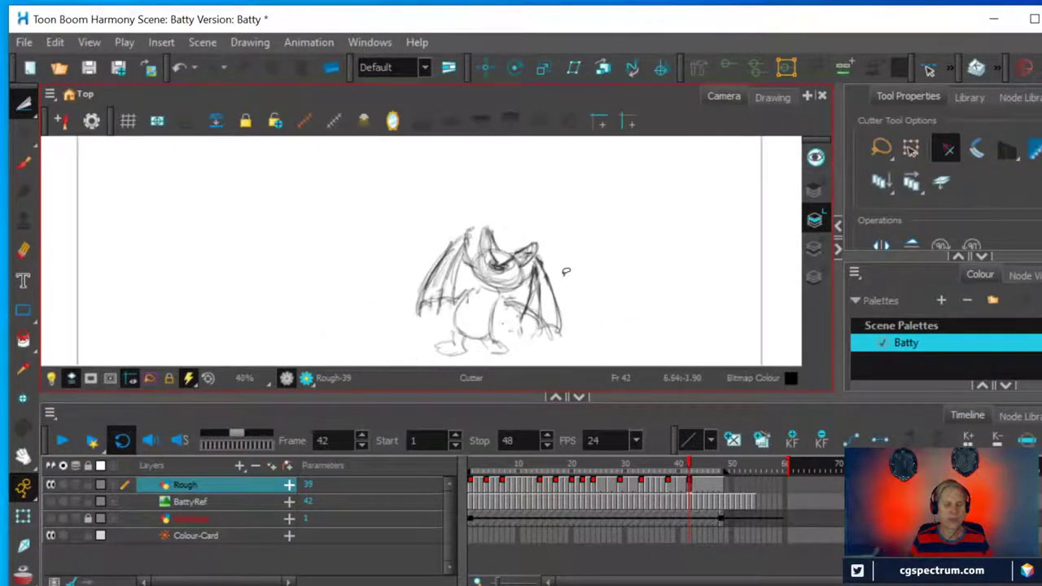
pyautogui.scroll(4, 543, 257)
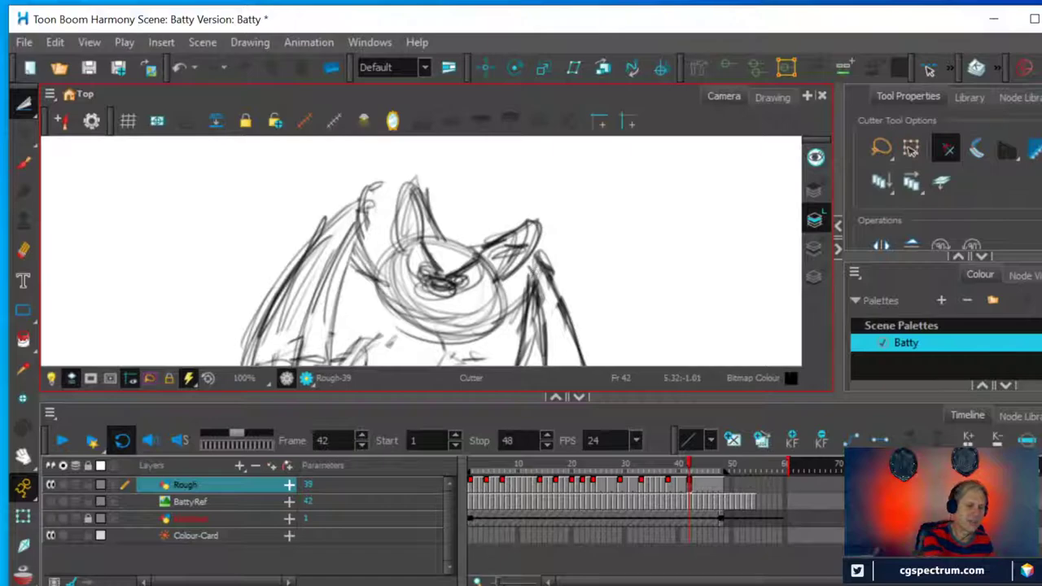
pyautogui.hotkey('alt', 'b')
pyautogui.moveTo(362, 201)
pyautogui.mouseDown()
pyautogui.moveTo(382, 189)
pyautogui.moveTo(352, 207)
pyautogui.mouseUp()
pyautogui.moveTo(541, 256); pyautogui.dragTo(518, 272)
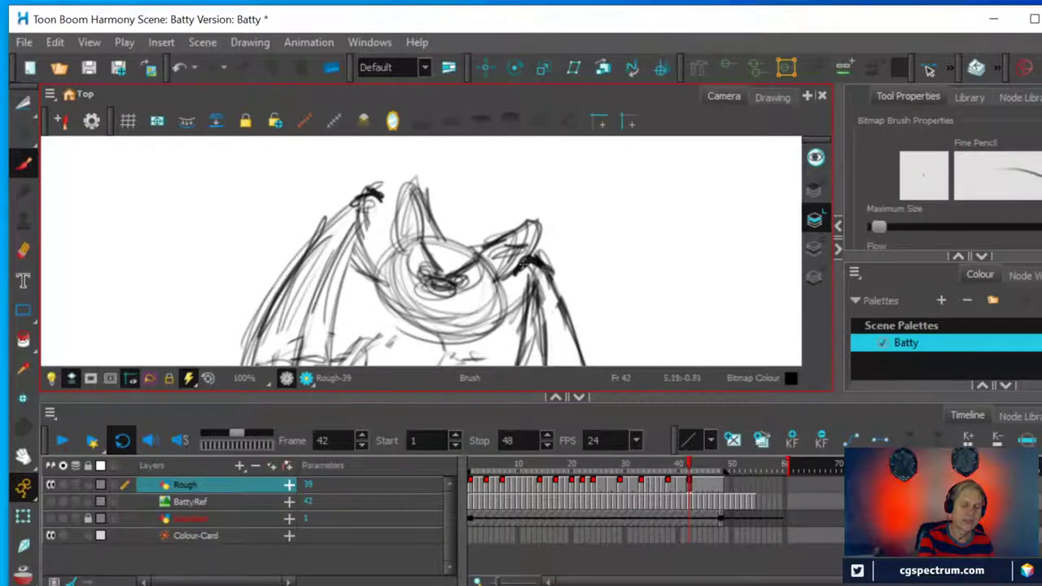
# - Brush dark strokes down the finger bones of both wings on frame 42 of the Rough layer
pyautogui.moveTo(381, 189); pyautogui.dragTo(367, 201)
pyautogui.moveTo(359, 197)
pyautogui.mouseDown()
pyautogui.moveTo(292, 269)
pyautogui.moveTo(337, 305)
pyautogui.moveTo(319, 301)
pyautogui.mouseUp()
pyautogui.moveTo(528, 267)
pyautogui.mouseDown()
pyautogui.moveTo(526, 339)
pyautogui.moveTo(544, 334)
pyautogui.moveTo(560, 303)
pyautogui.mouseUp()
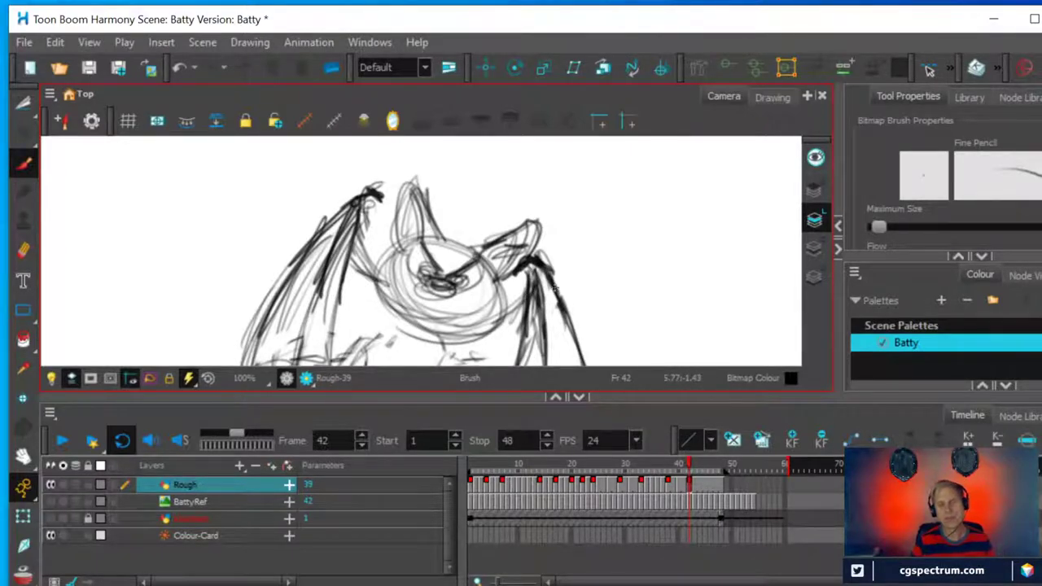
pyautogui.scroll(-2, 721, 337)
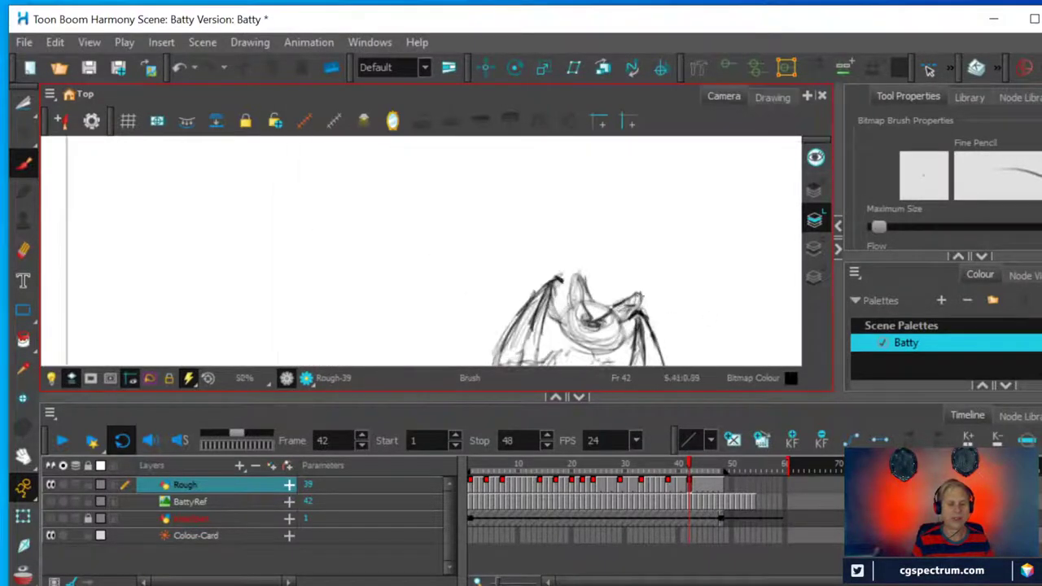
pyautogui.scroll(1, 725, 323)
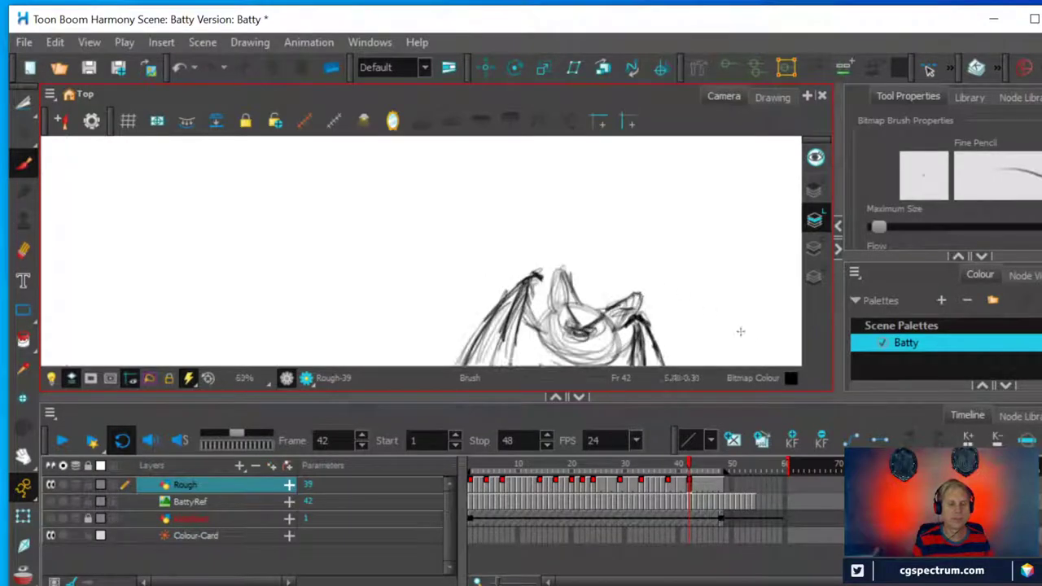
pyautogui.moveTo(685, 306); pyautogui.dragTo(654, 257)
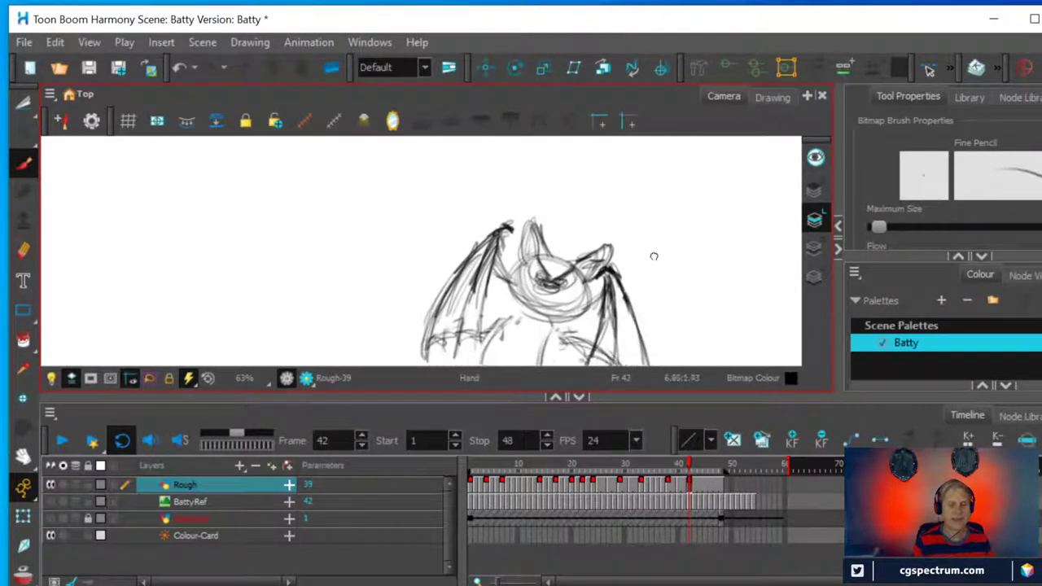
pyautogui.scroll(-1, 654, 256)
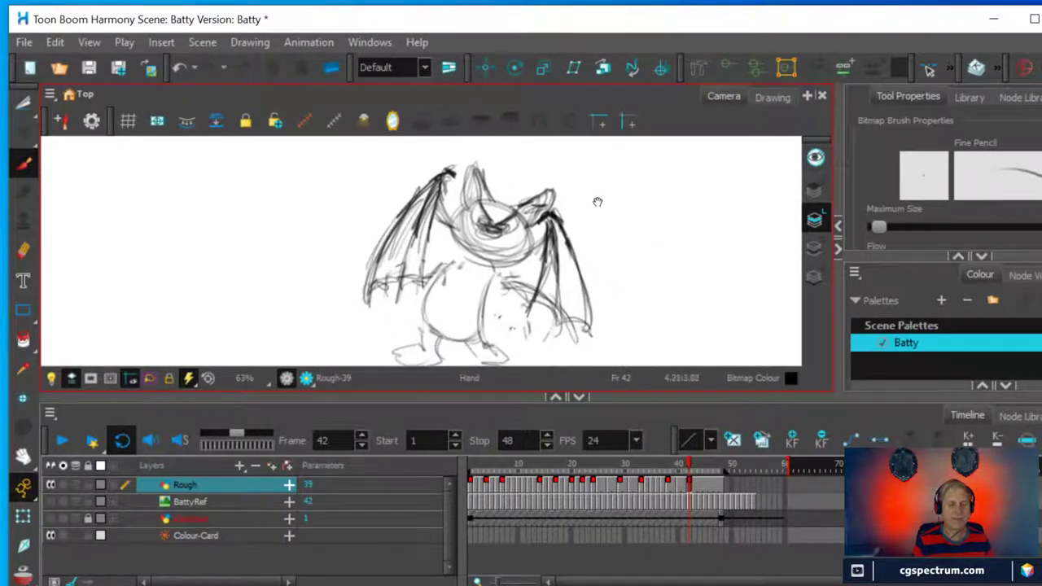
pyautogui.moveTo(570, 232); pyautogui.dragTo(547, 226)
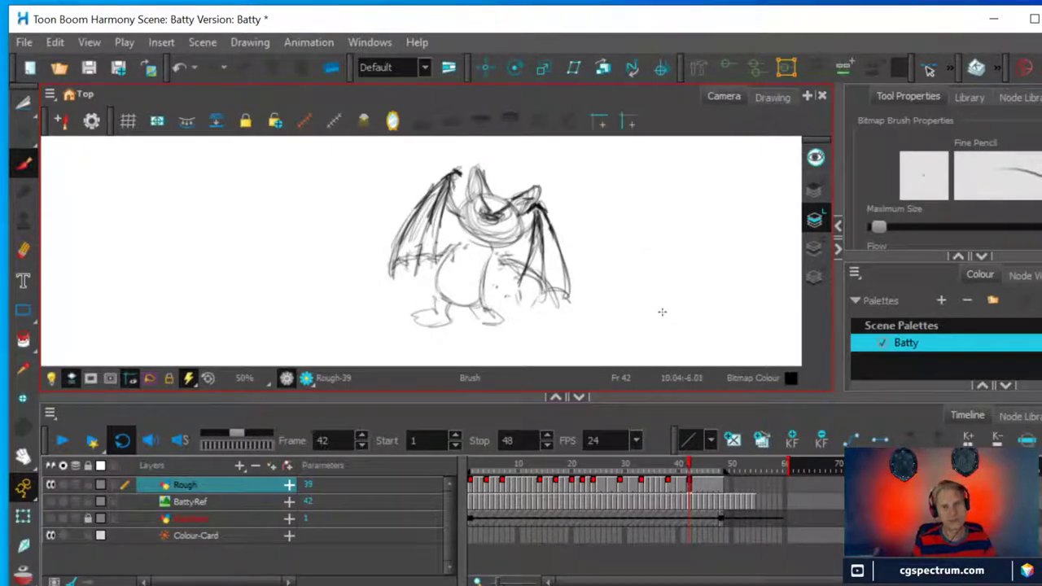
# - Return to frame 1 of the Rough layer and shift the toolbars to expose the previous and next key drawing controls
pyautogui.click(470, 486)
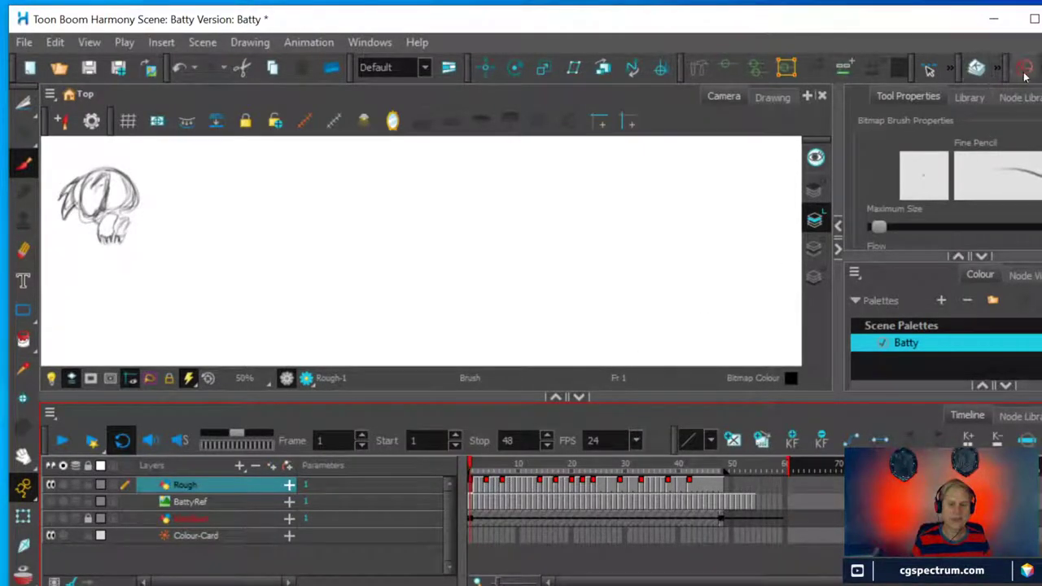
pyautogui.moveTo(1007, 70); pyautogui.dragTo(968, 80)
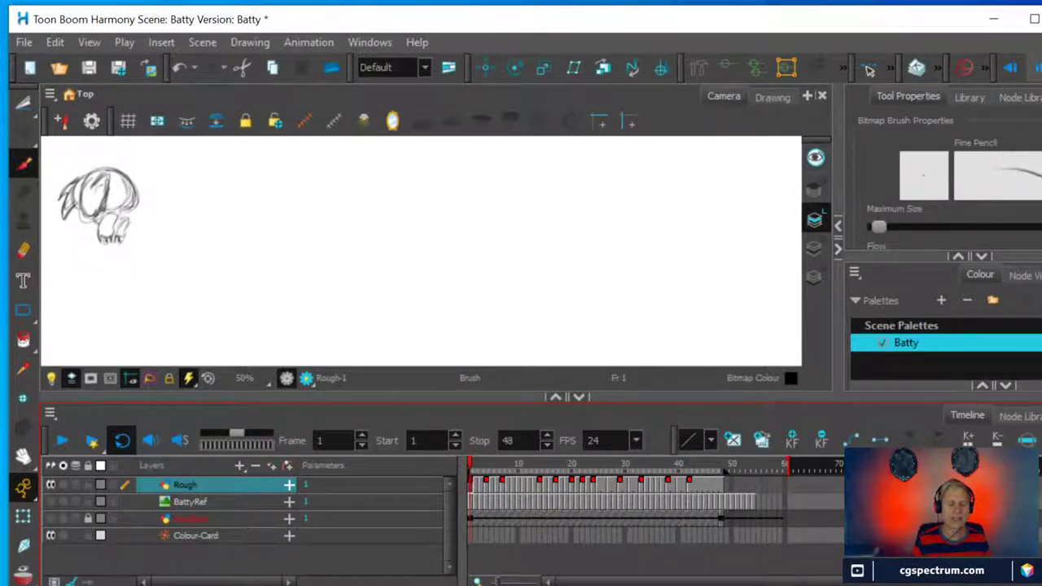
pyautogui.press('.')
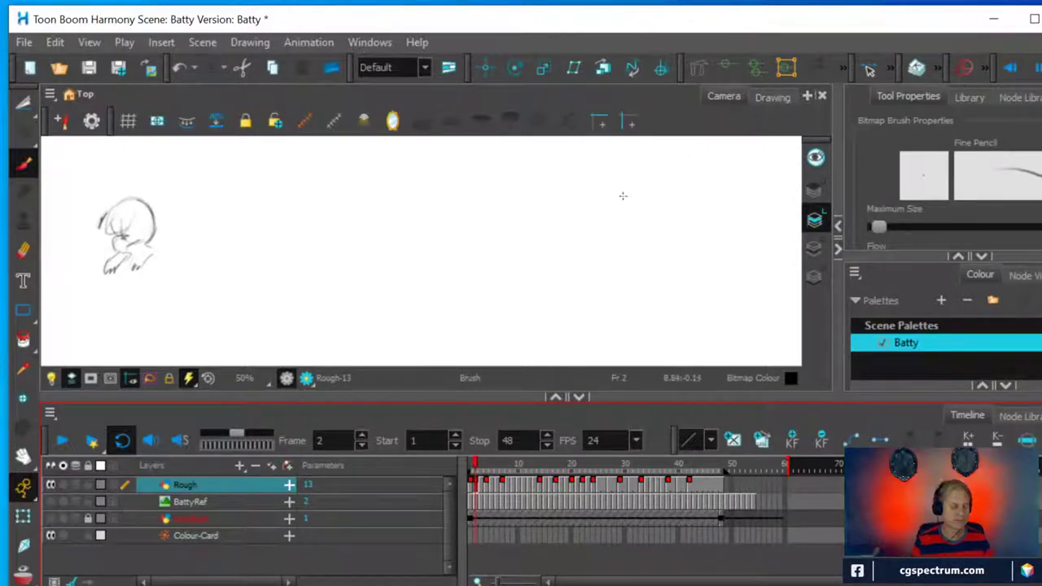
pyautogui.click(471, 486)
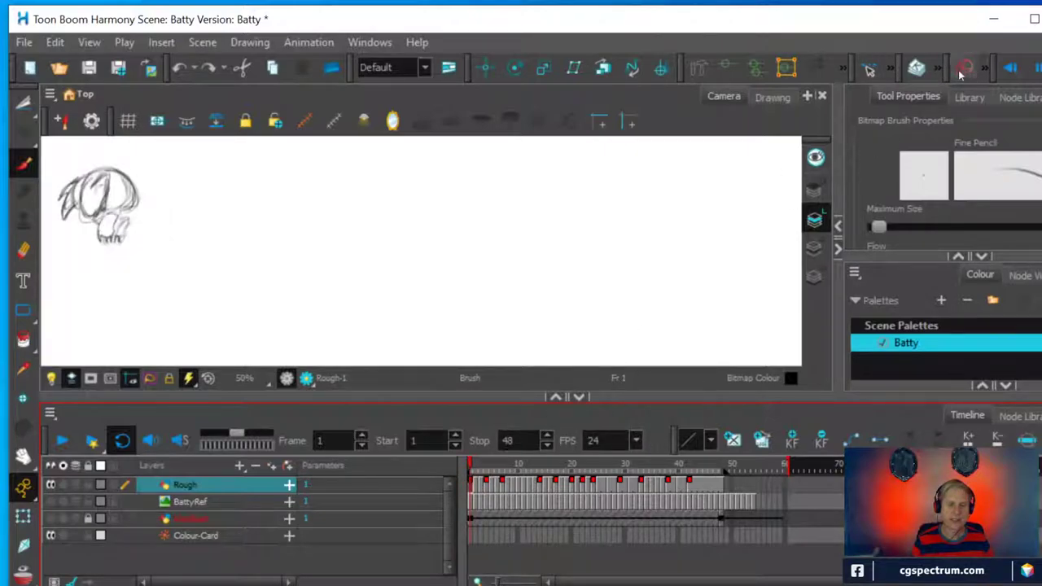
pyautogui.click(916, 66)
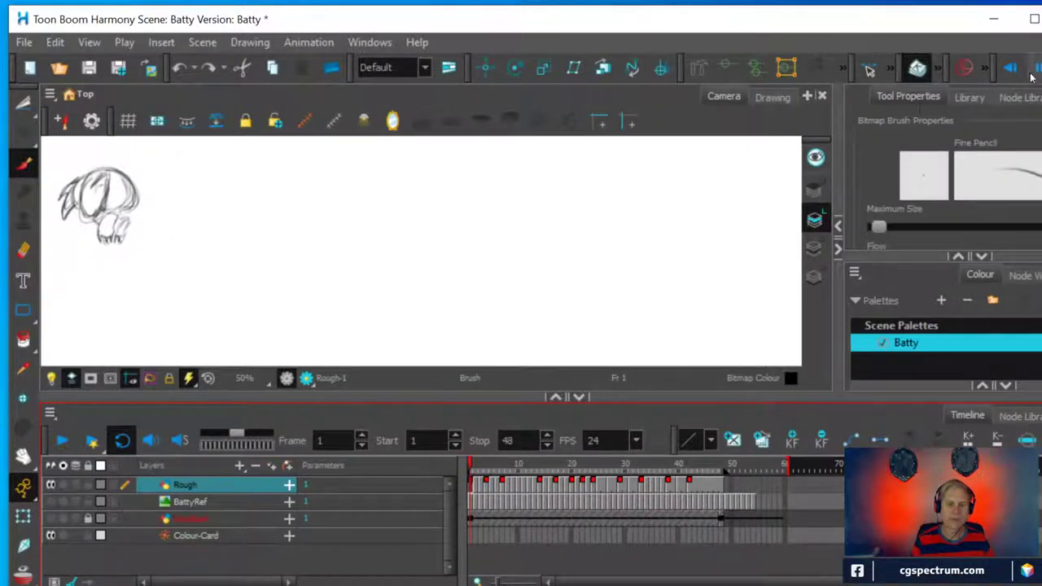
# - Flip between the opening key drawings on frames 1, 4 and 7 of the Rough layer to compare the poses
pyautogui.press('.')
pyautogui.press('.')
pyautogui.press('.')
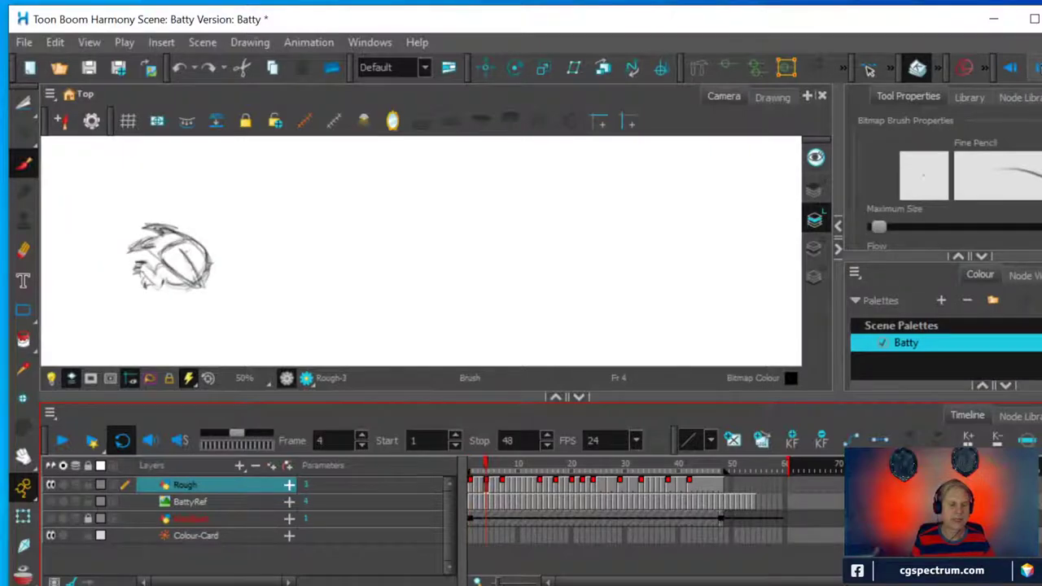
pyautogui.click(1012, 71)
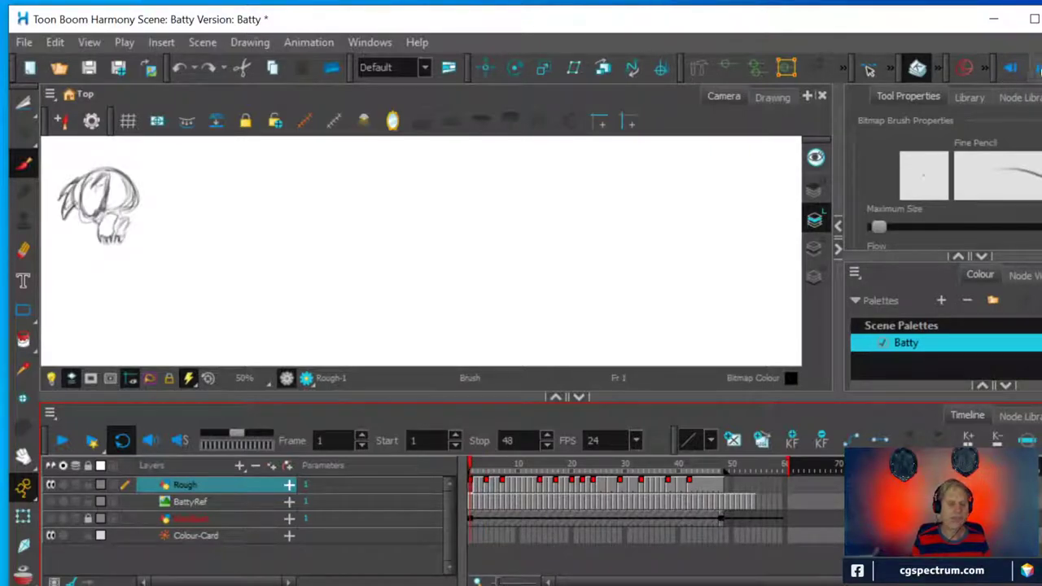
pyautogui.press('.')
pyautogui.press('.')
pyautogui.press('.')
pyautogui.press('.')
pyautogui.press('.')
pyautogui.press('.')
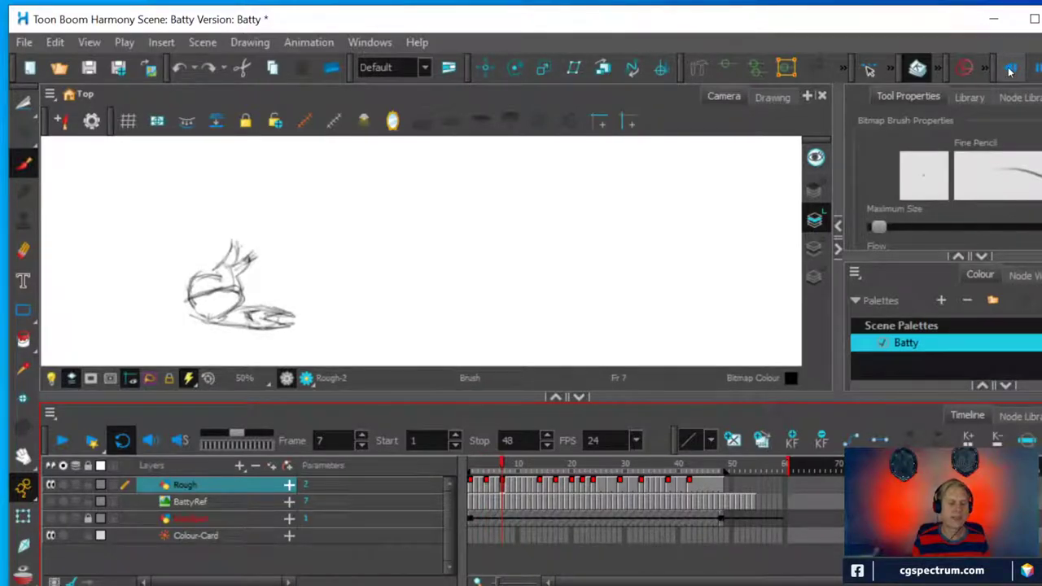
pyautogui.click(1010, 72)
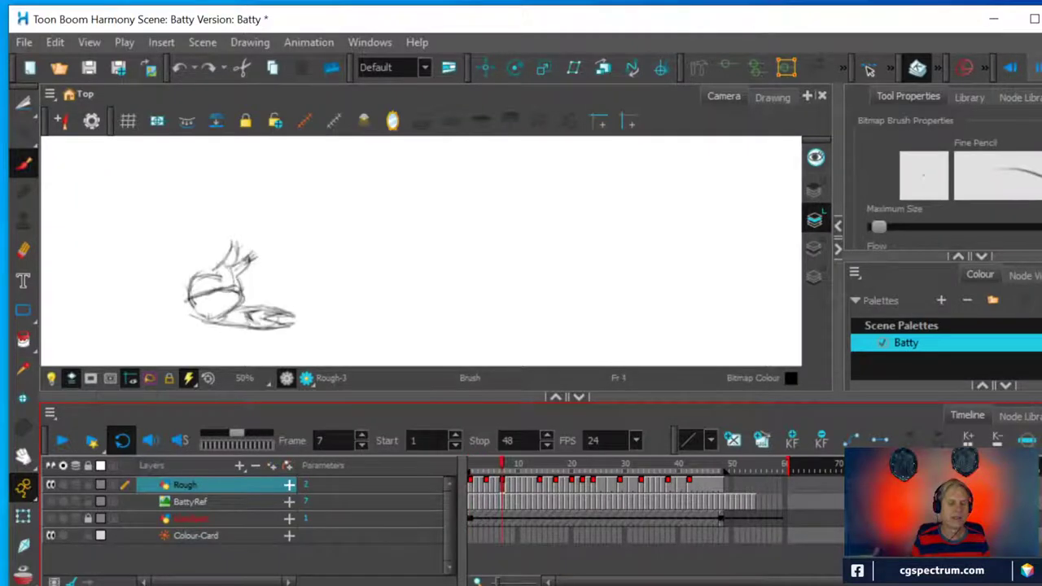
pyautogui.click(1014, 71)
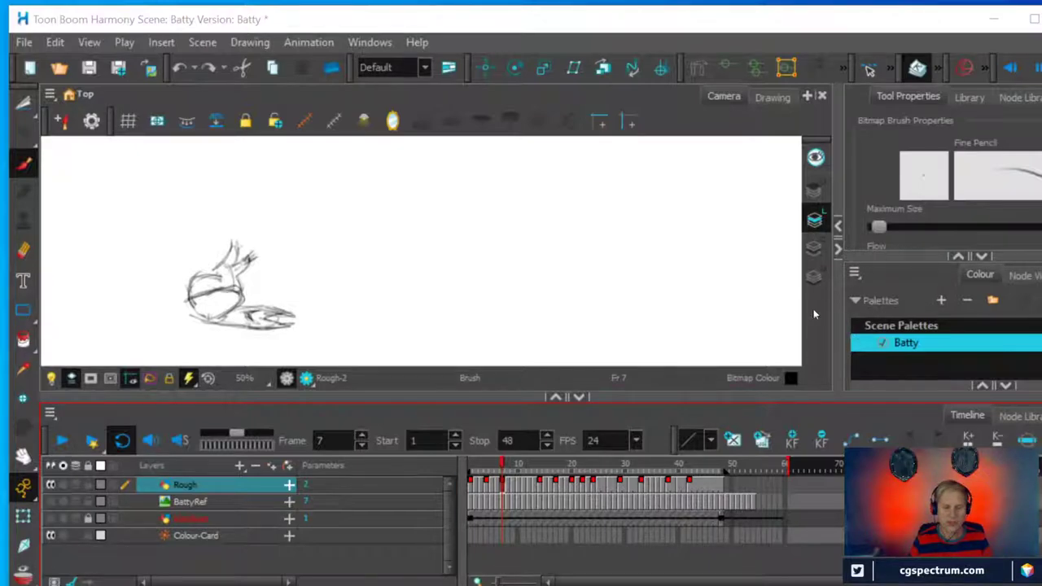
# - Compare the Rough layer's key drawings on frames 7, 14, 17 and 20 within the full camera frame
pyautogui.click(537, 493)
pyautogui.scroll(-3, 595, 232)
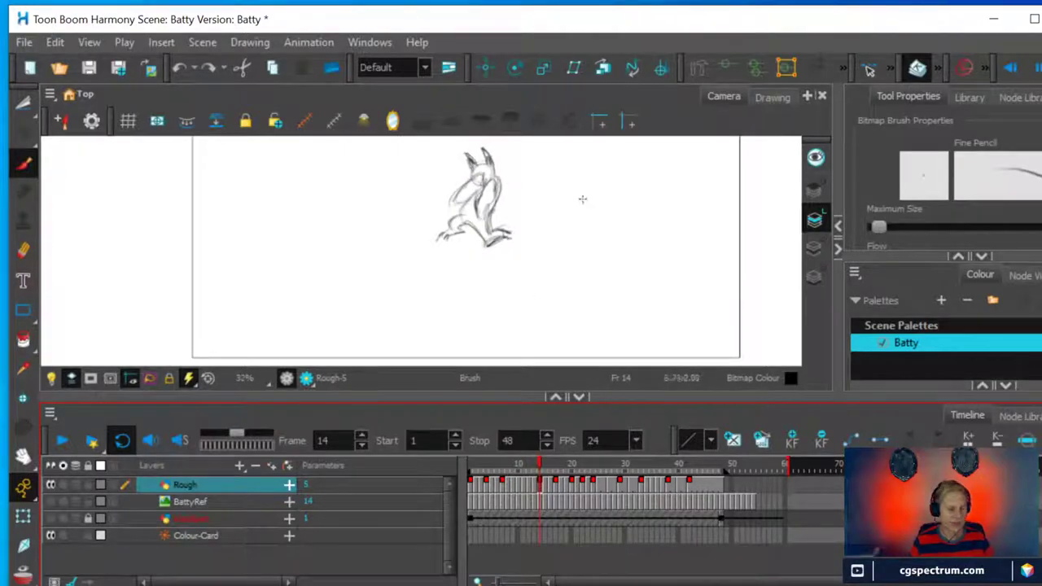
pyautogui.moveTo(617, 201); pyautogui.dragTo(595, 233)
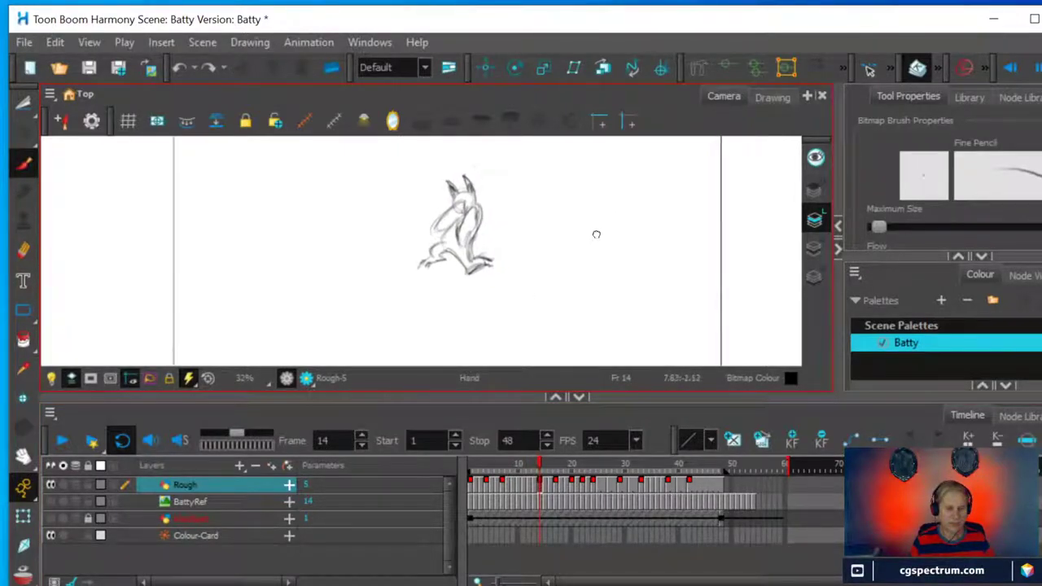
pyautogui.click(501, 484)
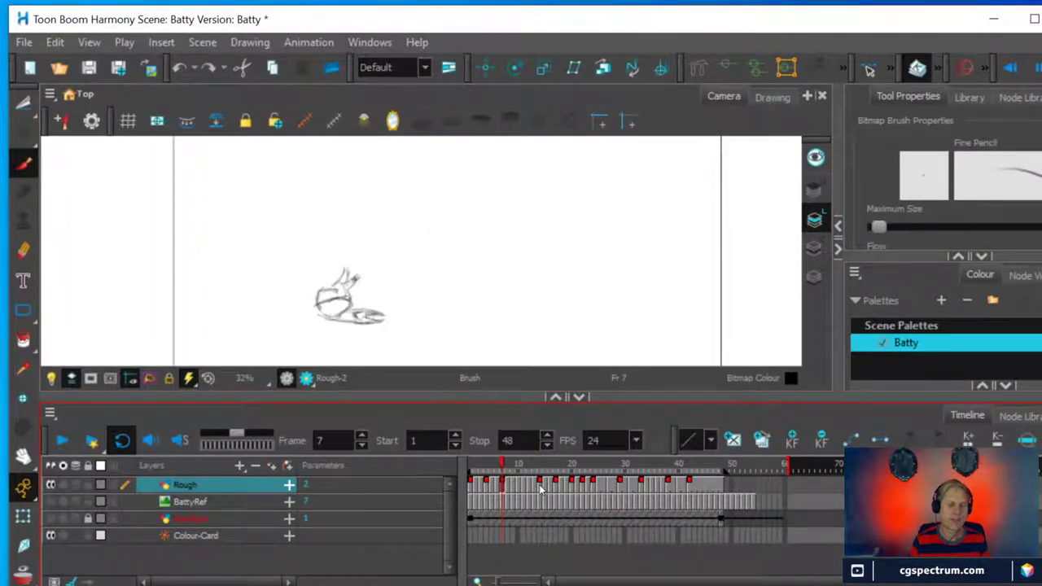
pyautogui.click(540, 485)
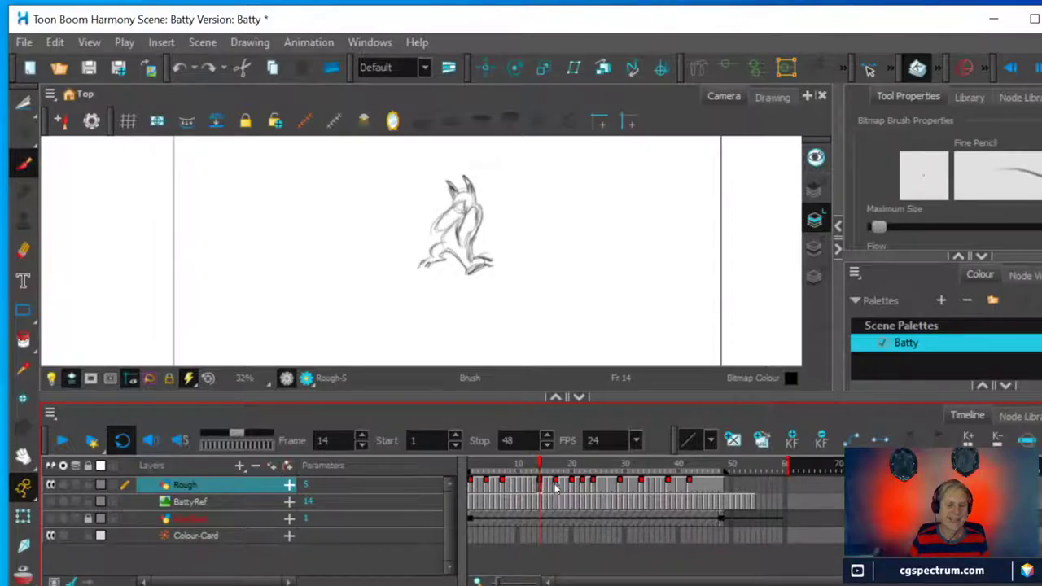
pyautogui.click(556, 486)
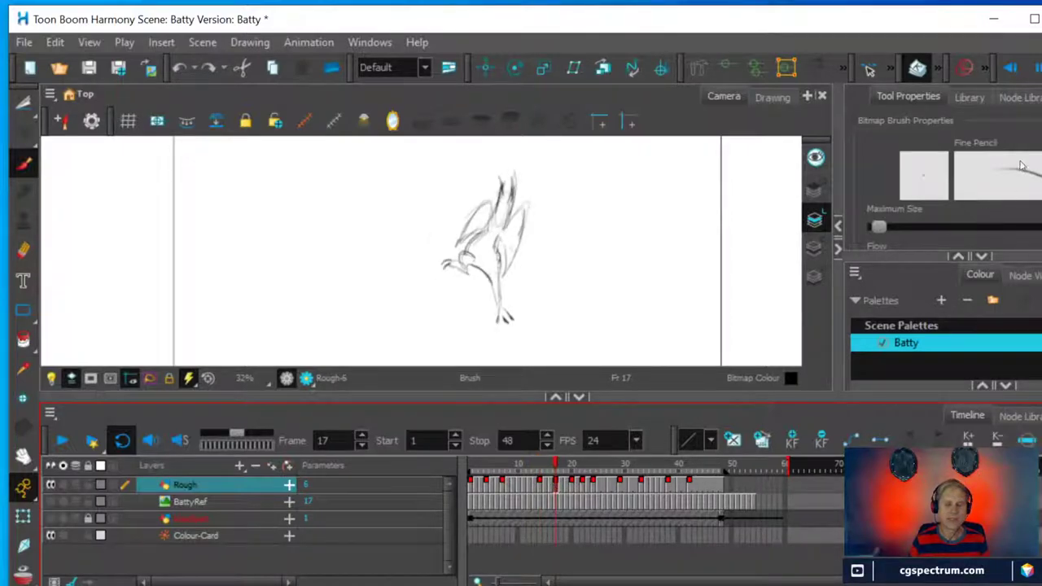
pyautogui.click(1009, 70)
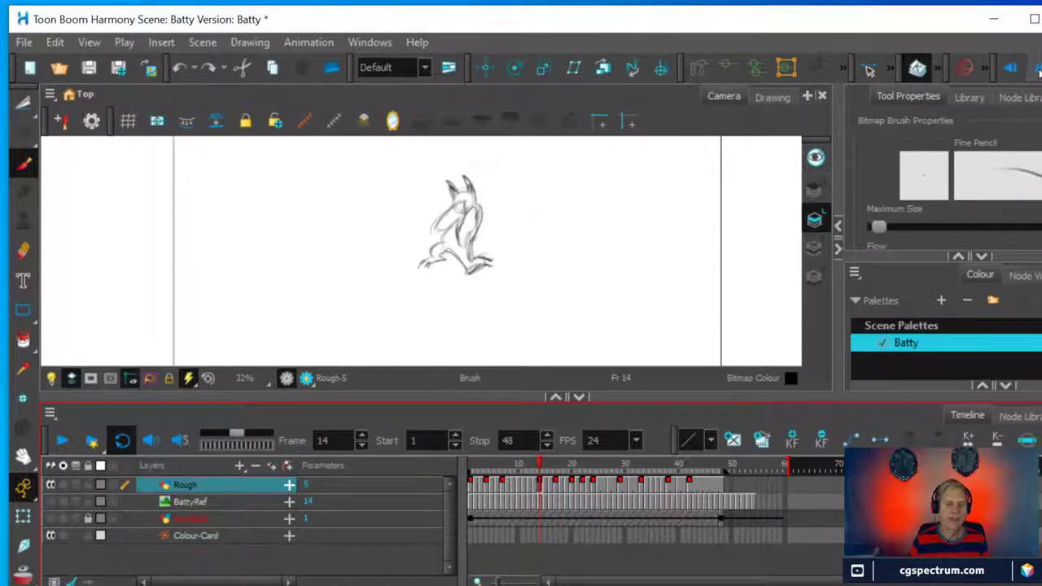
pyautogui.click(1039, 72)
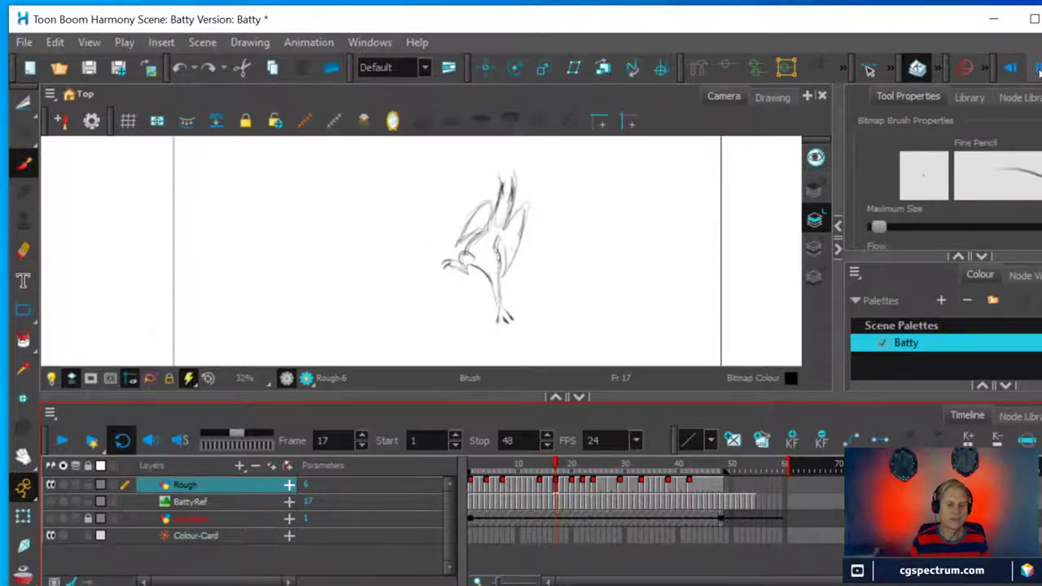
pyautogui.click(1039, 71)
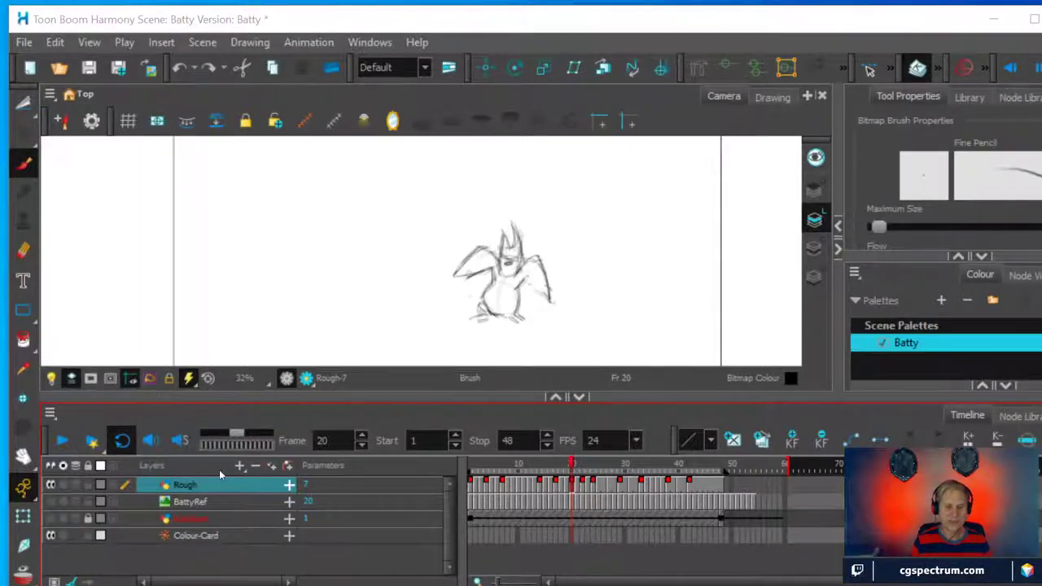
# - Flip back and forth between the key drawings on frames 20, 22 and 24 to compare the crouching pose with its neighbours
pyautogui.click(585, 486)
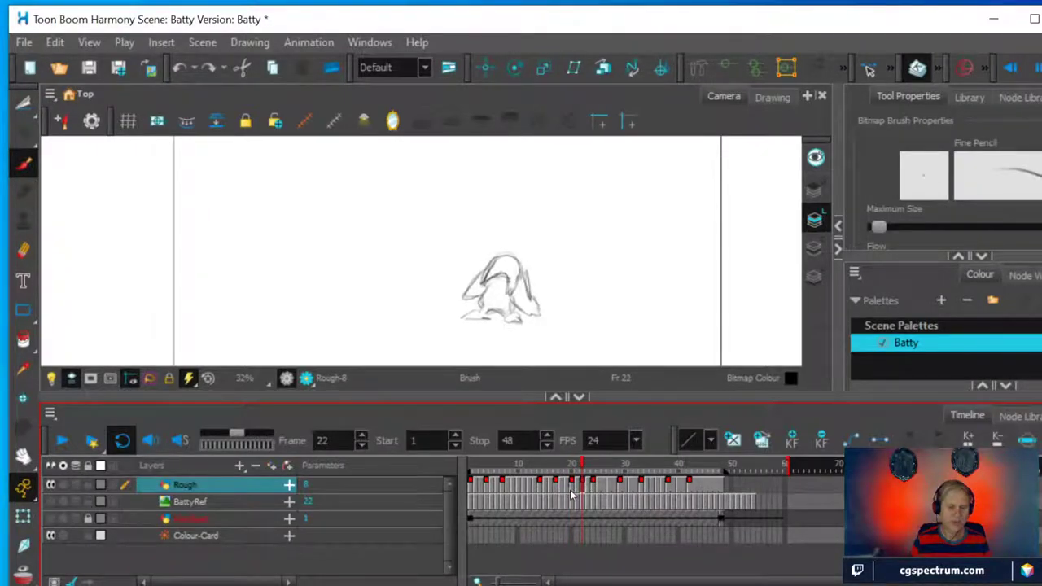
pyautogui.click(572, 493)
pyautogui.click(584, 493)
pyautogui.click(593, 492)
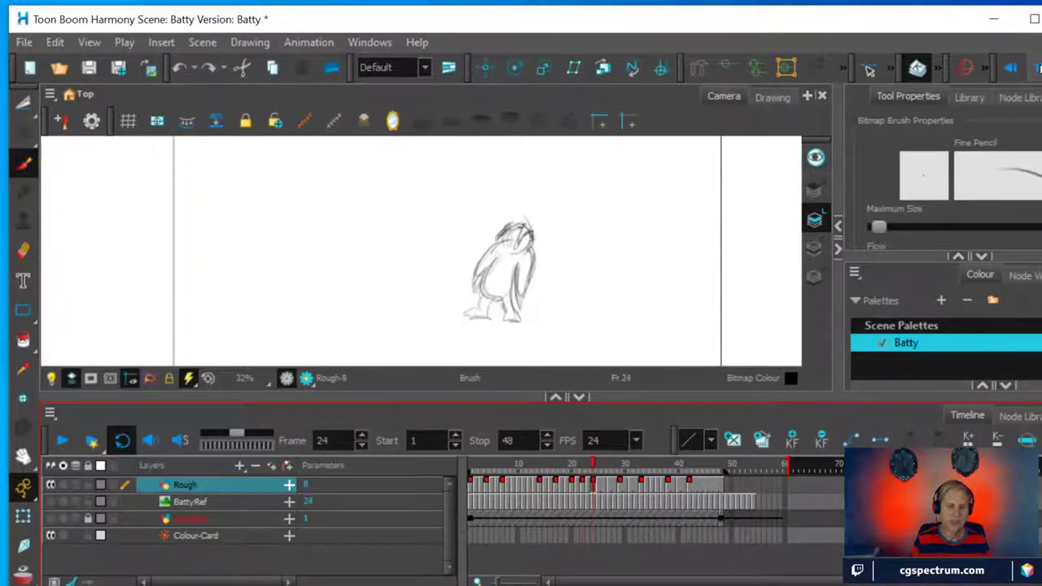
pyautogui.click(1013, 72)
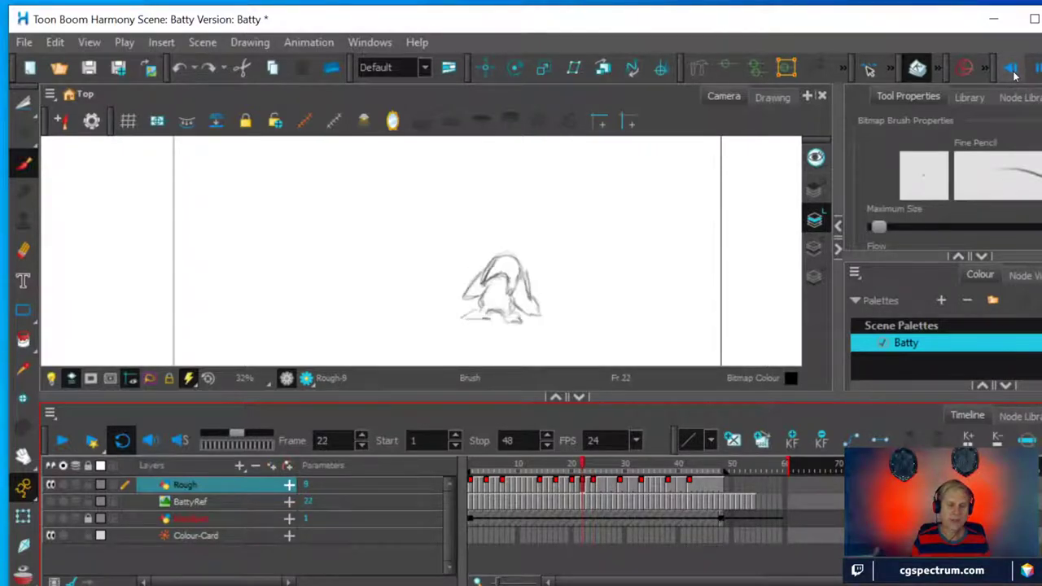
pyautogui.click(1012, 73)
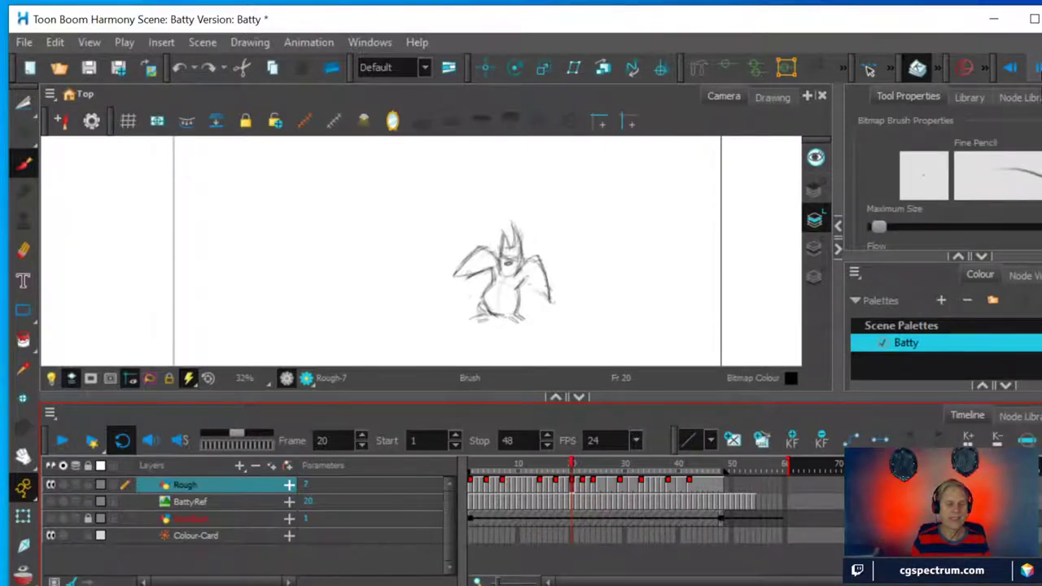
# - Advance through the Rough drawings from frame 20 to frame 42 to examine the bat rising and opening its wings
pyautogui.press('.')
pyautogui.press('.')
pyautogui.press('.')
pyautogui.press('.')
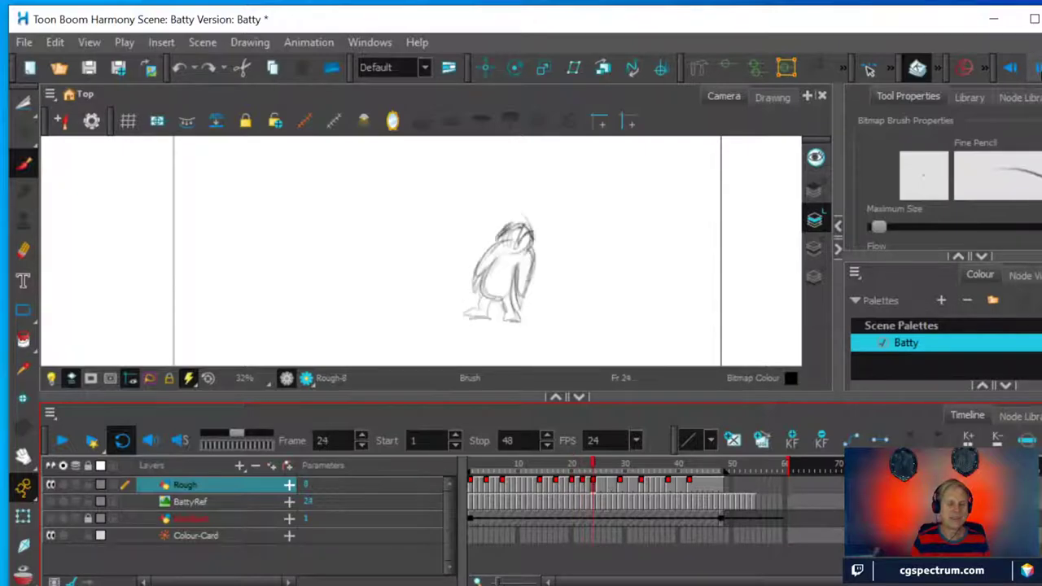
pyautogui.press('.')
pyautogui.press('.')
pyautogui.press('.')
pyautogui.press('.')
pyautogui.press('.')
pyautogui.press('.')
pyautogui.press('.')
pyautogui.press('.')
pyautogui.press('.')
pyautogui.press('.')
pyautogui.press('.')
pyautogui.press('.')
pyautogui.press('.')
pyautogui.press('.')
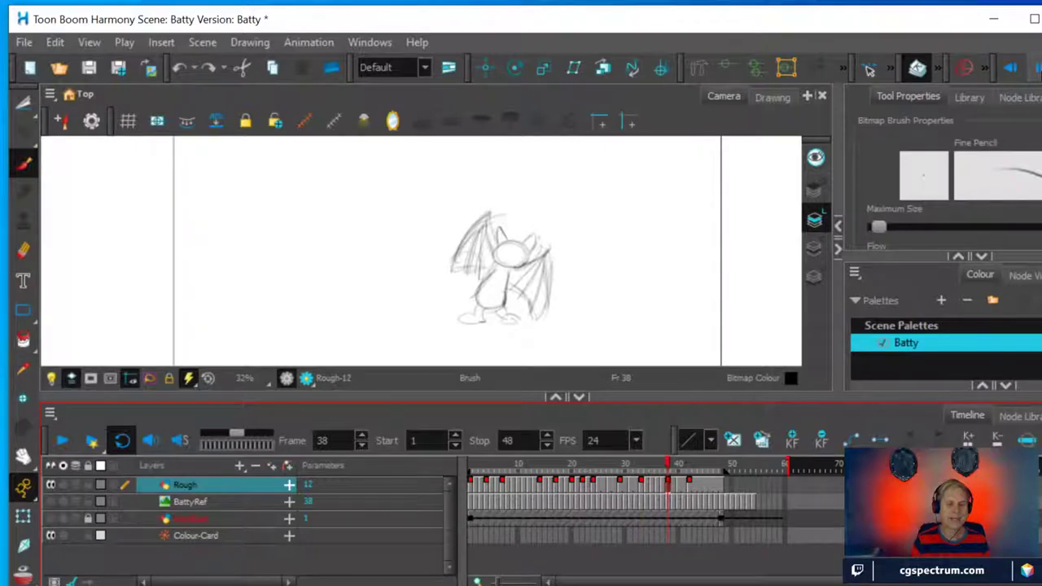
pyautogui.press('.')
pyautogui.press('.')
pyautogui.press('.')
pyautogui.press('.')
# - Go backward through the Rough drawings from frame 42 to the crouching pose on frame 22
pyautogui.press(',')
pyautogui.press(',')
pyautogui.press(',')
pyautogui.press(',')
pyautogui.press(',')
pyautogui.press(',')
pyautogui.press(',')
pyautogui.press(',')
pyautogui.press(',')
pyautogui.press(',')
pyautogui.press(',')
pyautogui.press(',')
pyautogui.press(',')
pyautogui.press(',')
pyautogui.press(',')
pyautogui.press(',')
pyautogui.press(',')
pyautogui.press(',')
pyautogui.press(',')
pyautogui.press(',')
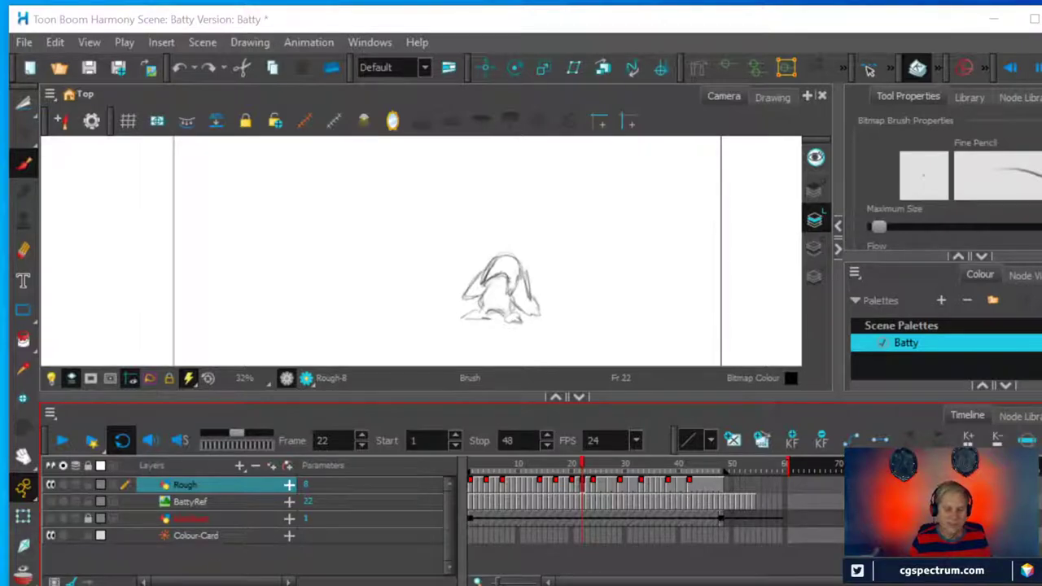
# - Scrub ahead to the pose on frame 29, and compare it with the drawings on frames 24, 22 and 19
pyautogui.moveTo(597, 463); pyautogui.dragTo(625, 466)
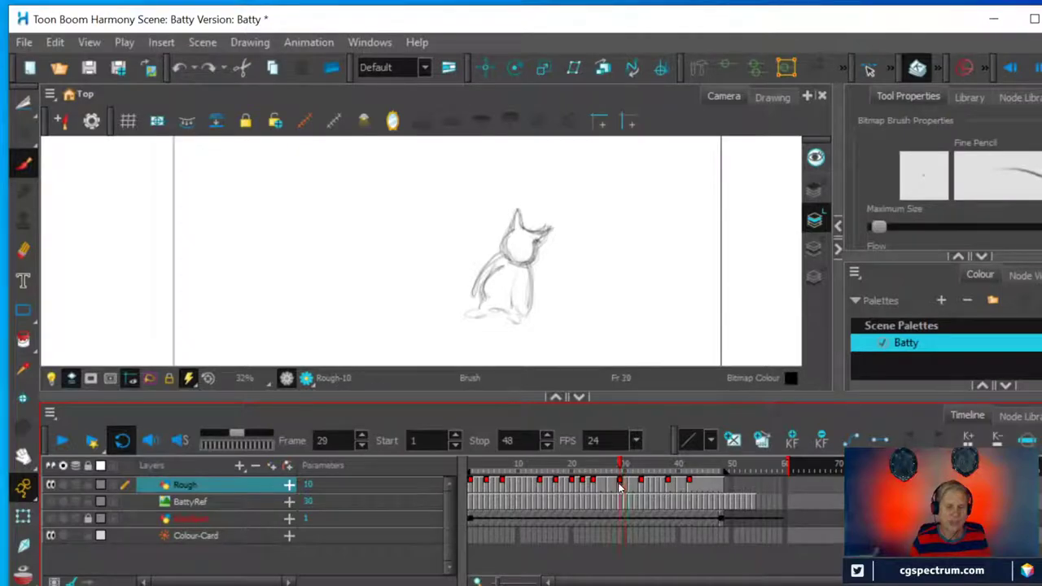
pyautogui.click(593, 486)
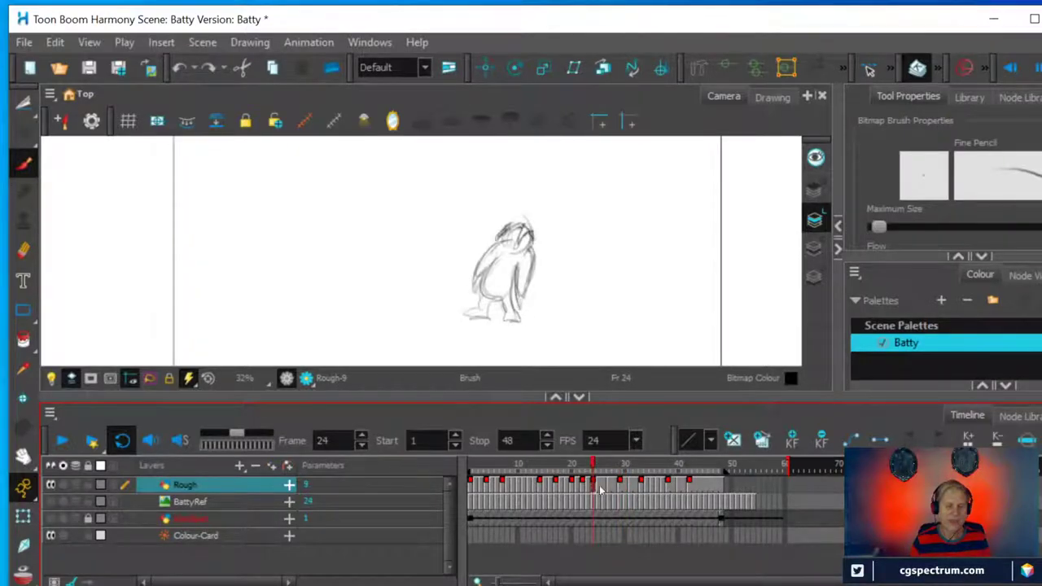
pyautogui.click(582, 486)
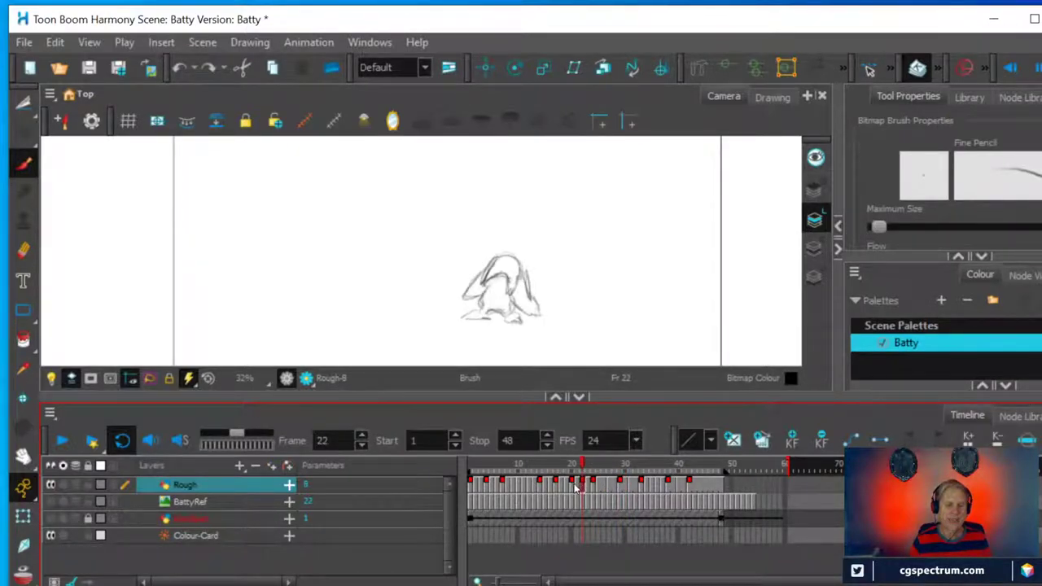
pyautogui.click(568, 486)
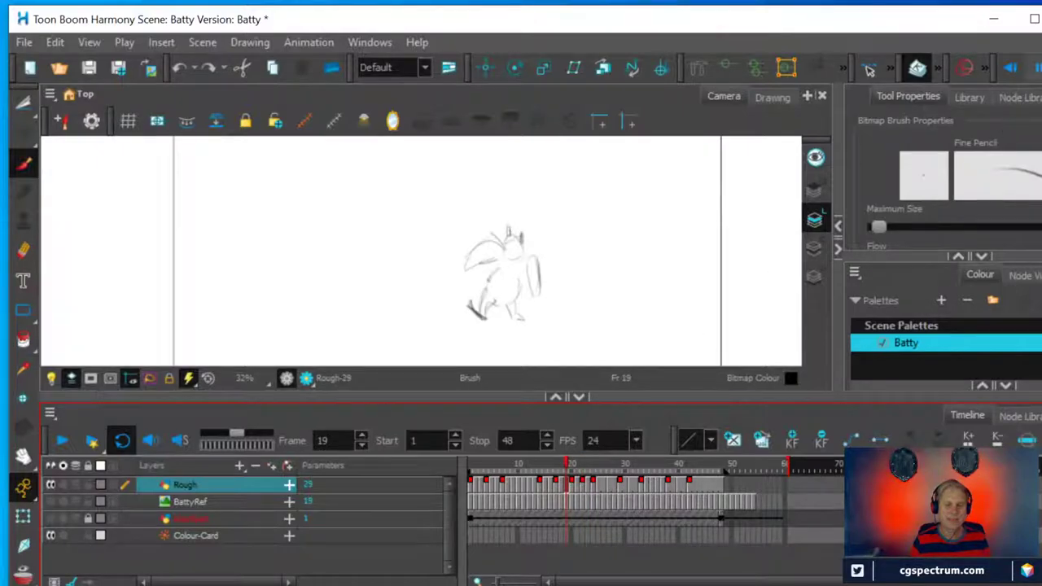
# - Advance through the Rough drawings from frame 19 to the crouch on frame 22, and on to the raised-wing pose on frame 38
pyautogui.press('.')
pyautogui.press('.')
pyautogui.press('.')
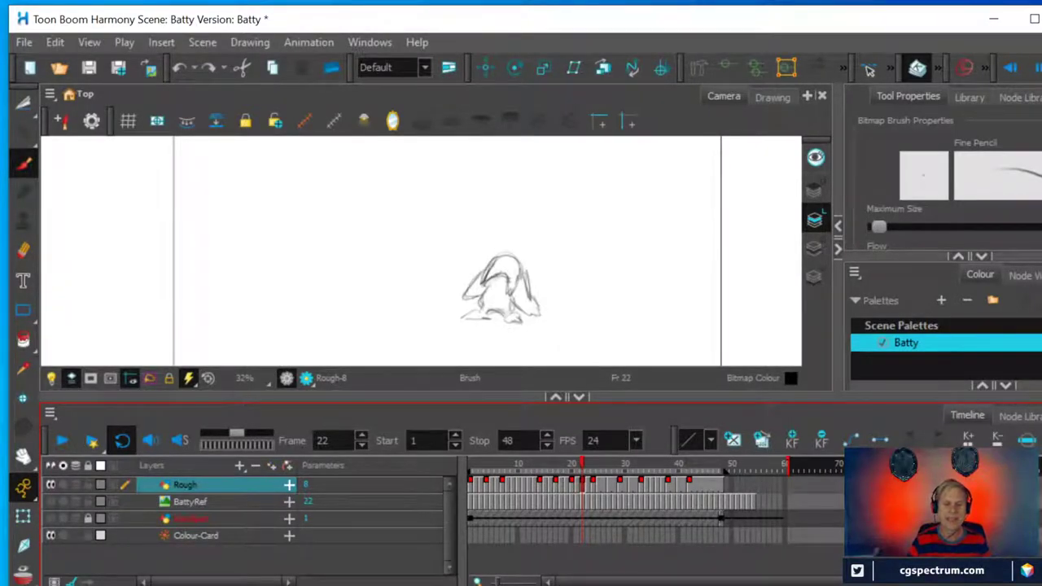
pyautogui.press('Return')
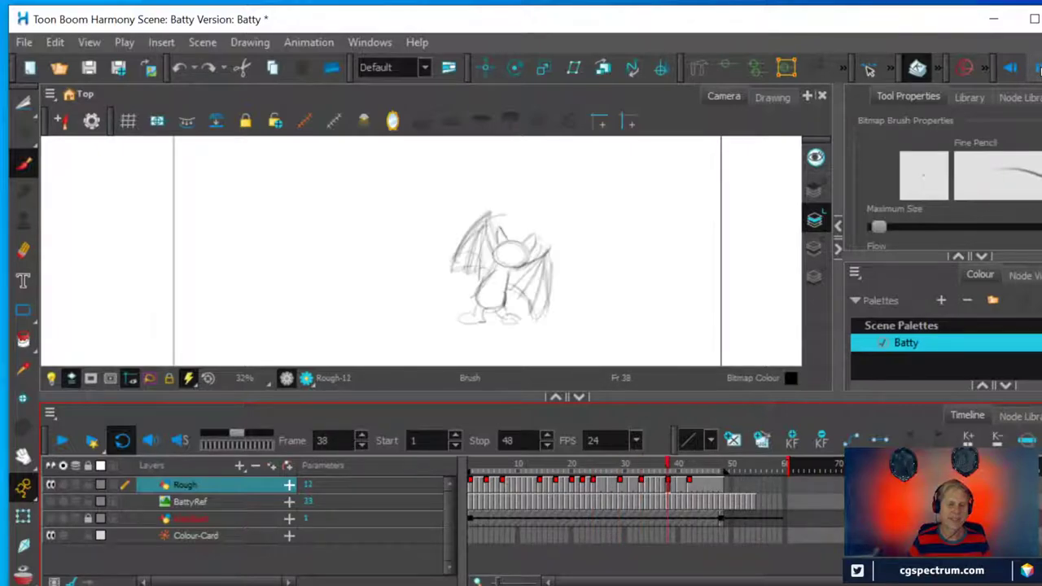
# - Flip back and forth between the key drawings on frames 33 and 38 to compare the wrapped-wing and raised-wing poses
pyautogui.click(1029, 73)
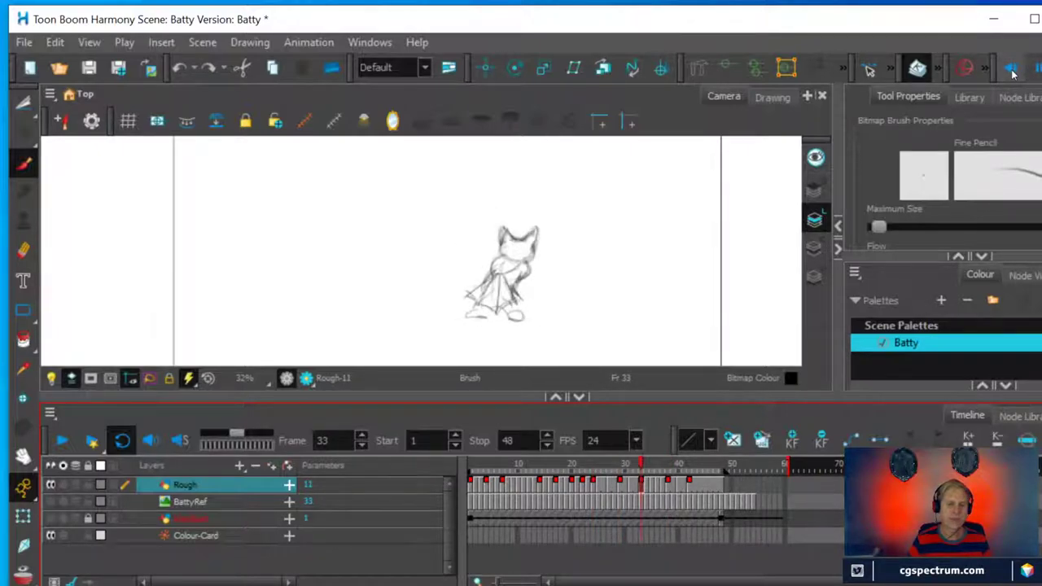
pyautogui.press('g')
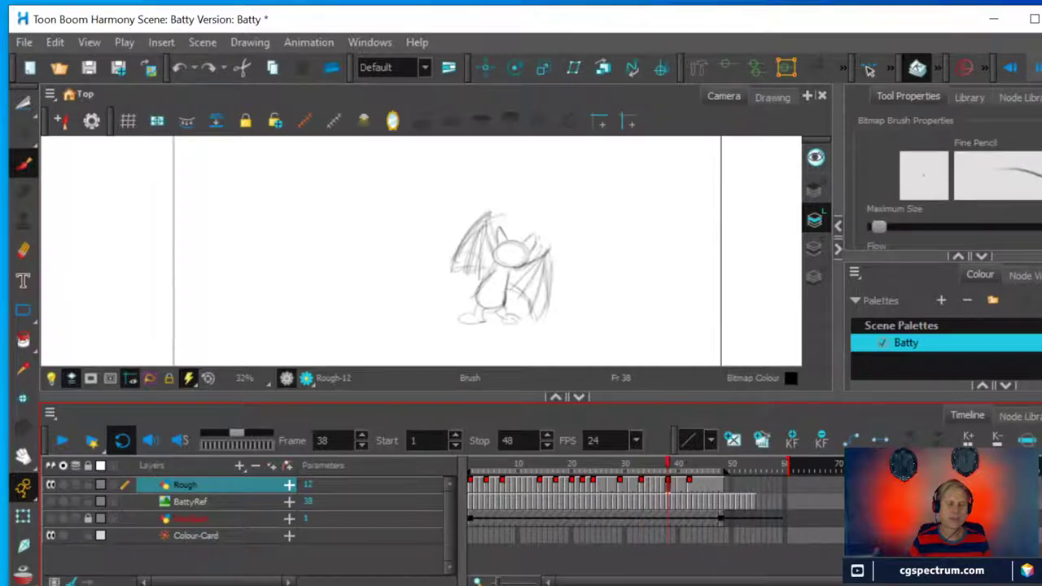
pyautogui.click(1036, 73)
pyautogui.click(1036, 72)
pyautogui.click(1011, 69)
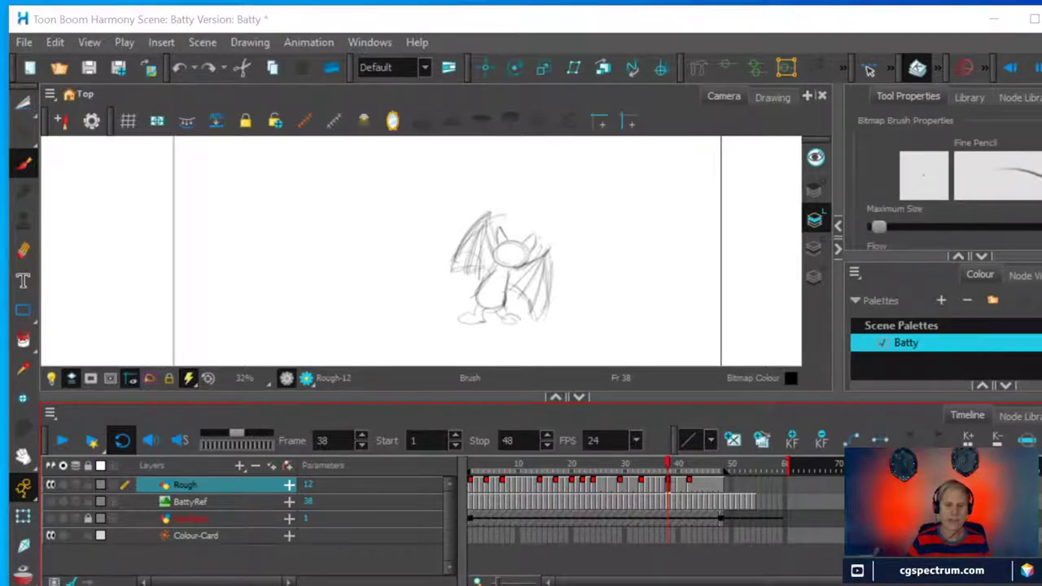
pyautogui.click(1009, 70)
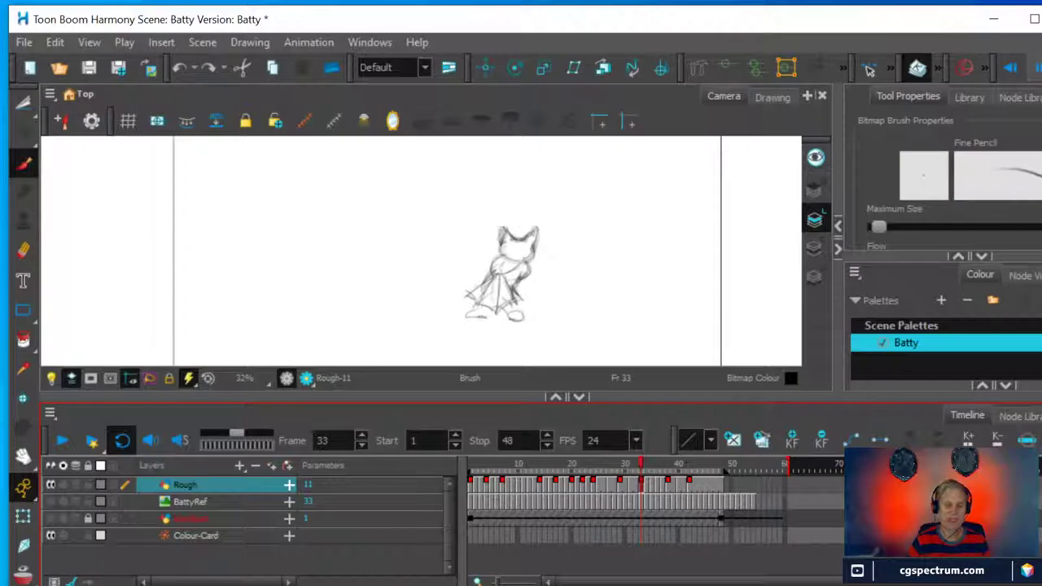
pyautogui.click(1034, 69)
pyautogui.click(1012, 72)
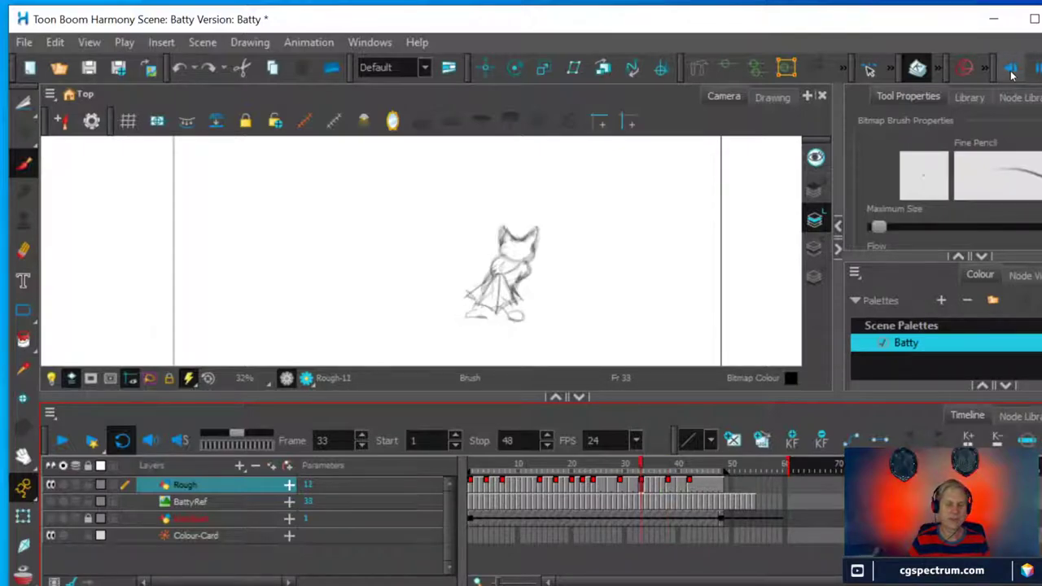
pyautogui.click(1037, 72)
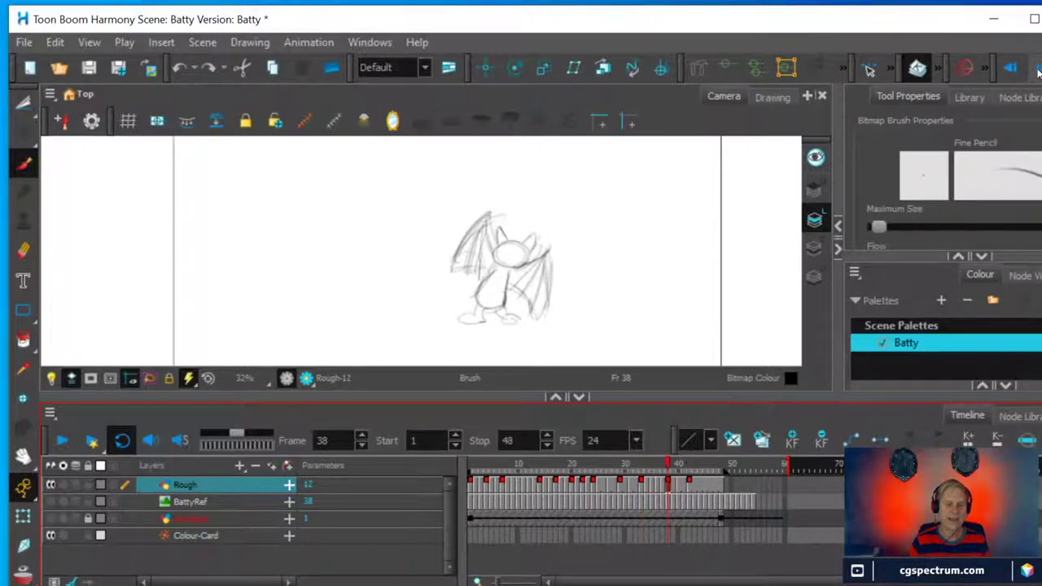
# - Flip forward through the Rough key drawings in a loop past frame 1, stopping at the crouching pose on frame 22
pyautogui.click(1037, 72)
pyautogui.click(1038, 72)
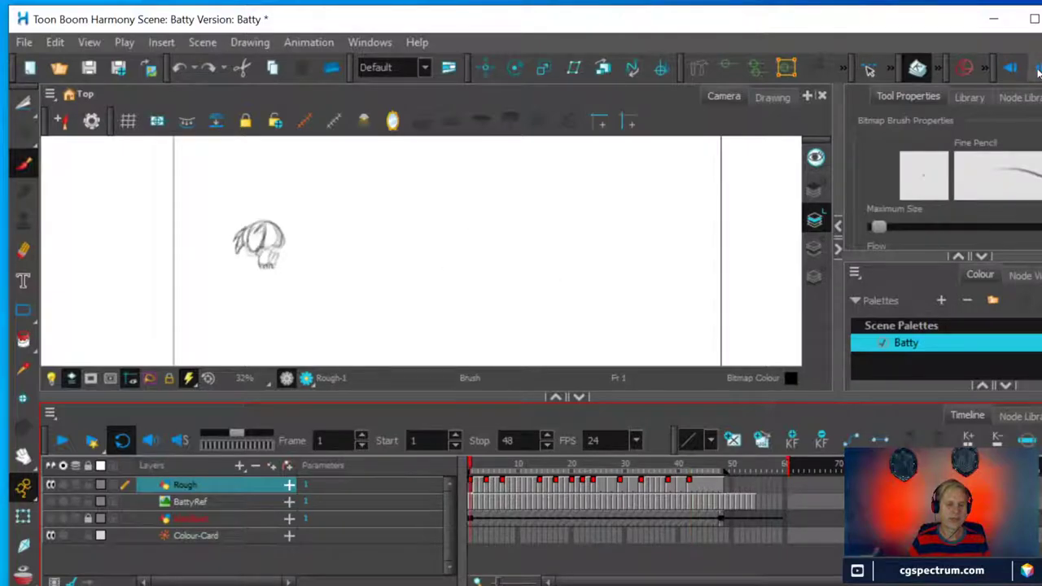
pyautogui.click(1037, 71)
pyautogui.click(1037, 72)
pyautogui.click(1037, 72)
pyautogui.click(1037, 72)
pyautogui.click(1038, 72)
pyautogui.click(1037, 72)
pyautogui.click(1037, 72)
pyautogui.click(1037, 71)
pyautogui.click(1037, 72)
pyautogui.click(1038, 71)
pyautogui.click(1037, 72)
pyautogui.click(1037, 71)
pyautogui.click(1037, 72)
pyautogui.click(1038, 72)
pyautogui.click(1037, 72)
pyautogui.click(1038, 72)
pyautogui.click(1037, 72)
pyautogui.click(1037, 72)
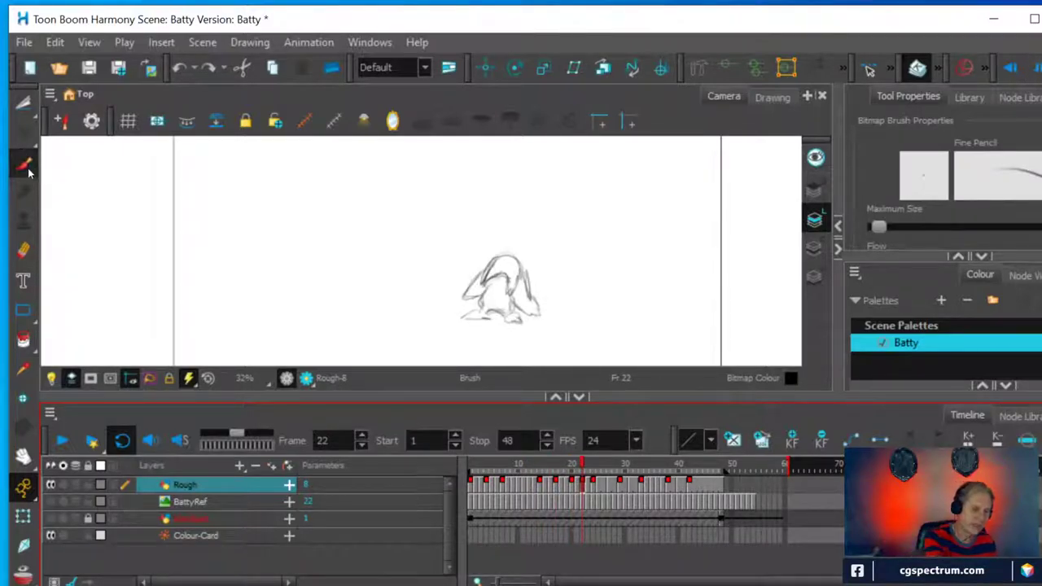
# - Try a horizontal ground line beneath the crouching bat's feet on frame 22, and undo it
pyautogui.moveTo(421, 319); pyautogui.dragTo(613, 322)
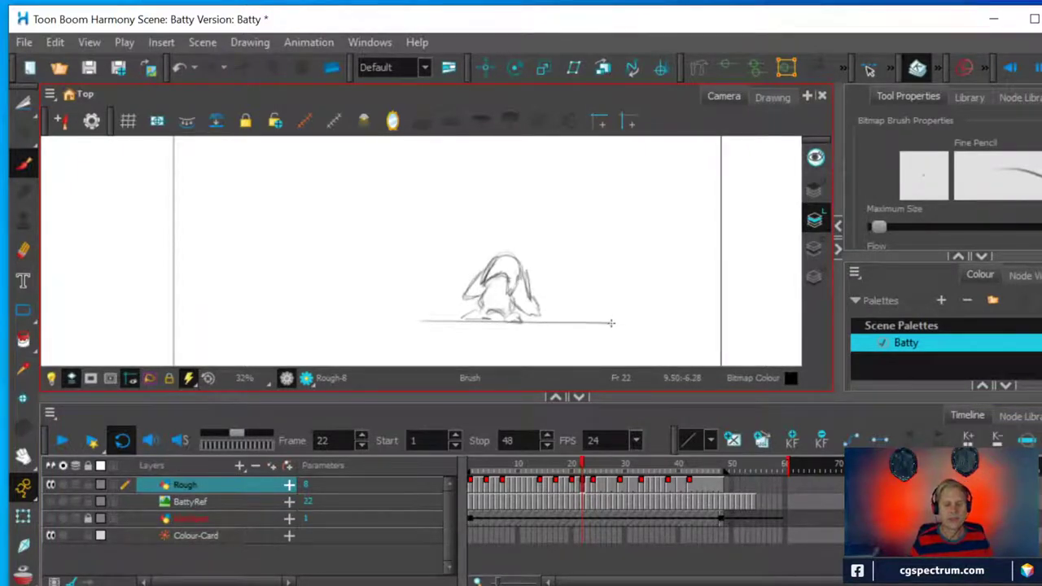
pyautogui.press('ctrl')
pyautogui.hotkey('ctrl', 'z')
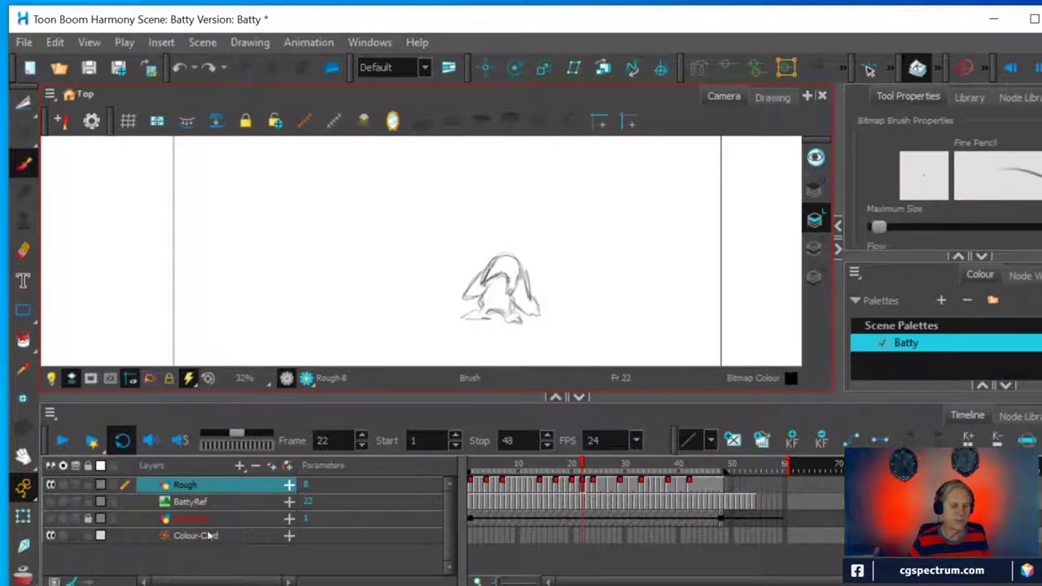
# - Show the house background layer briefly to check the ground under the bat, hide it, and play the animation from frame 1
pyautogui.click(50, 519)
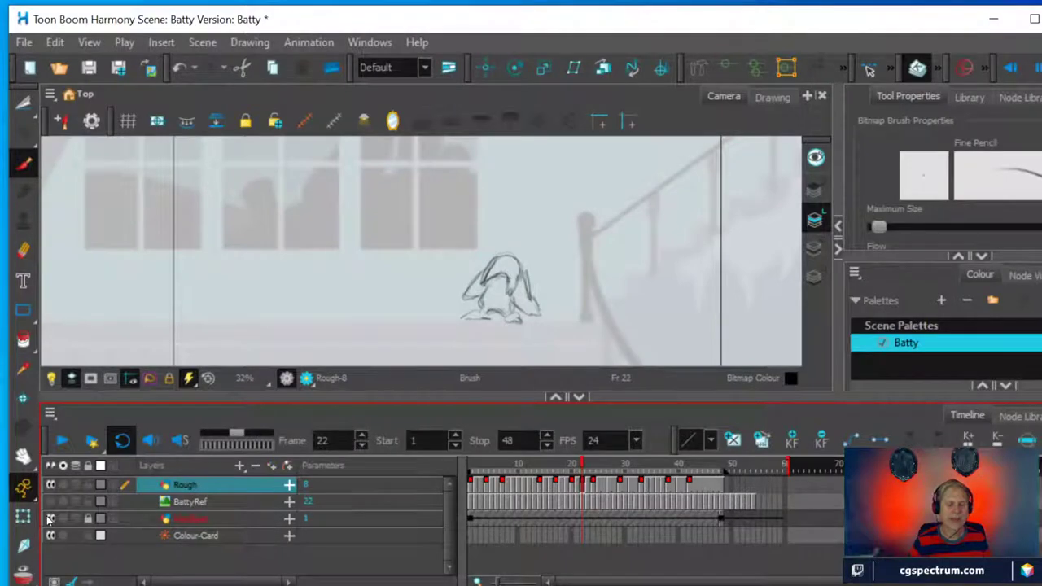
pyautogui.click(49, 518)
pyautogui.moveTo(583, 465); pyautogui.dragTo(448, 477)
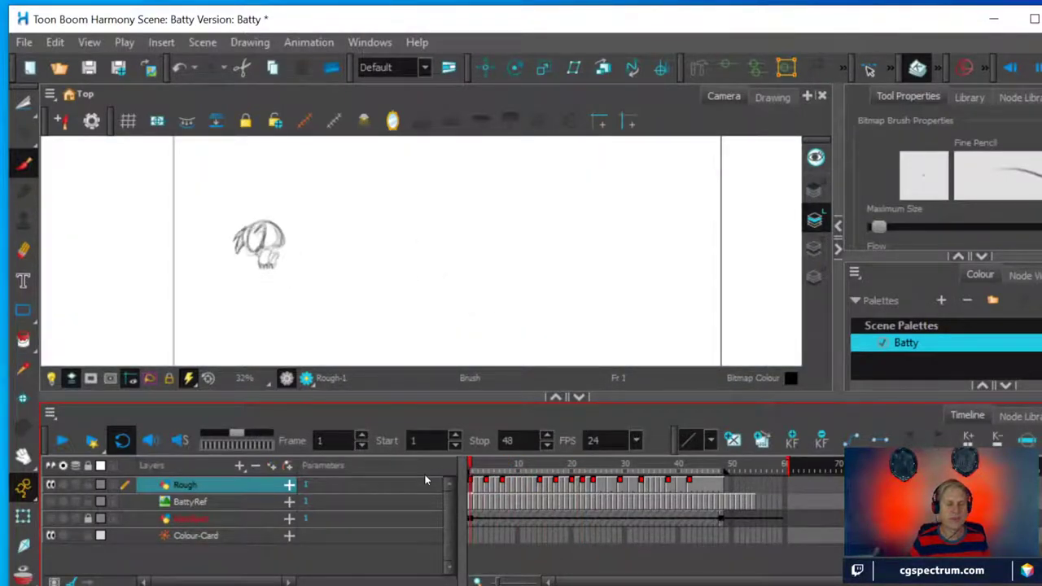
pyautogui.click(61, 441)
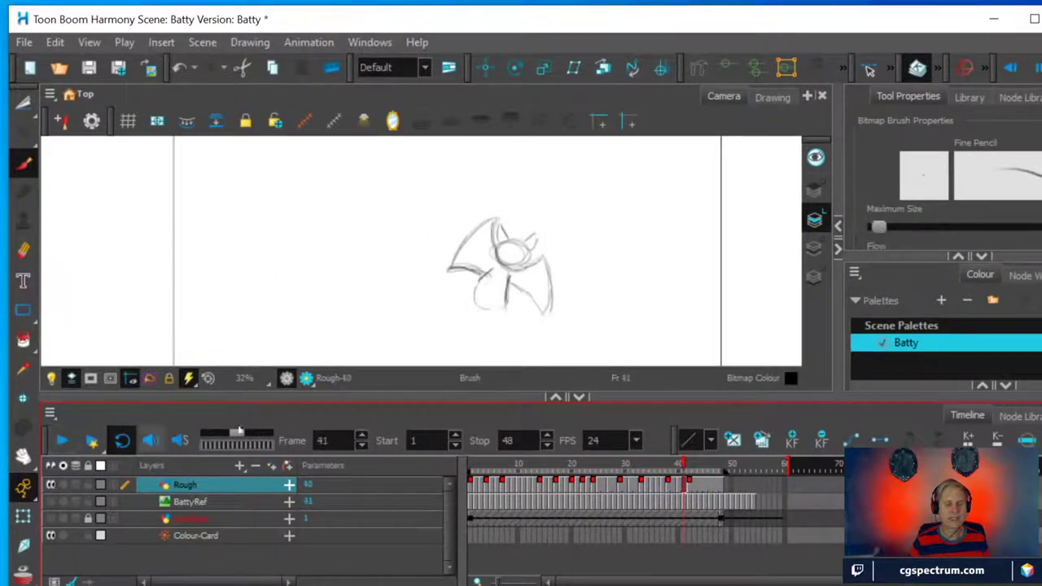
# - Go through the marked key drawings on the Rough layer one after another from frame 1 to frame 42
pyautogui.click(470, 485)
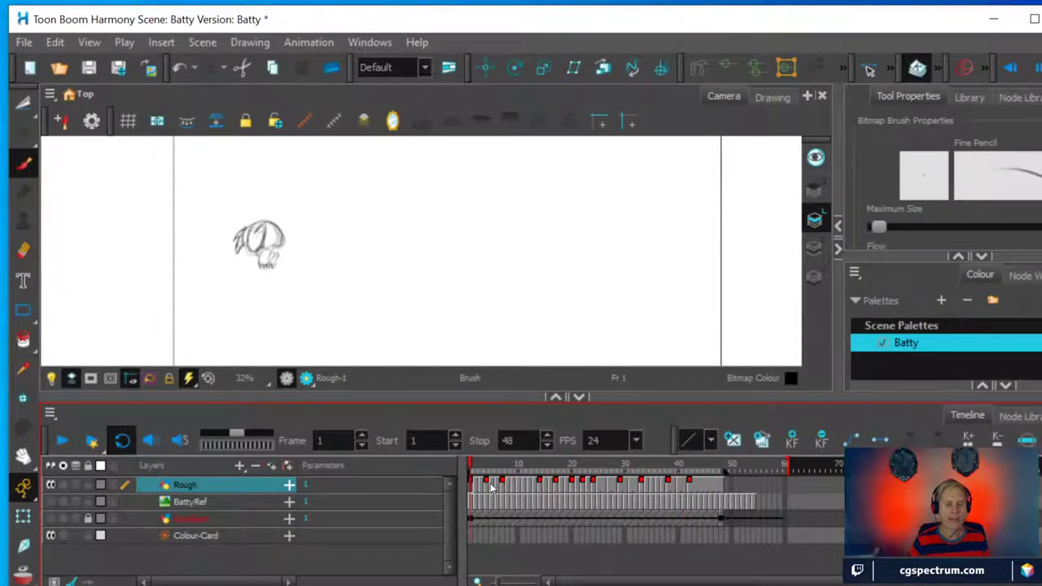
pyautogui.click(487, 485)
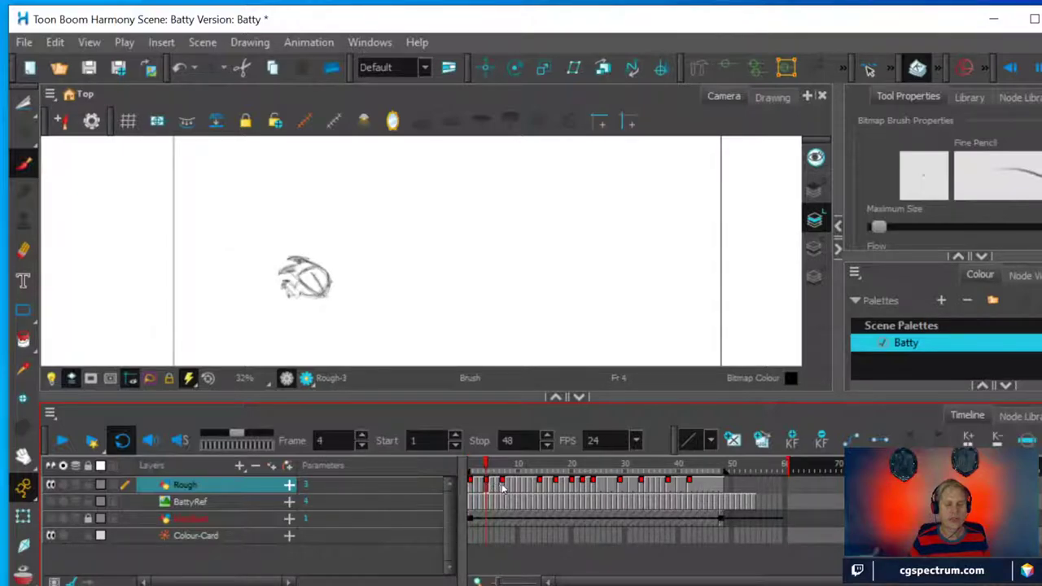
pyautogui.click(502, 485)
pyautogui.click(540, 486)
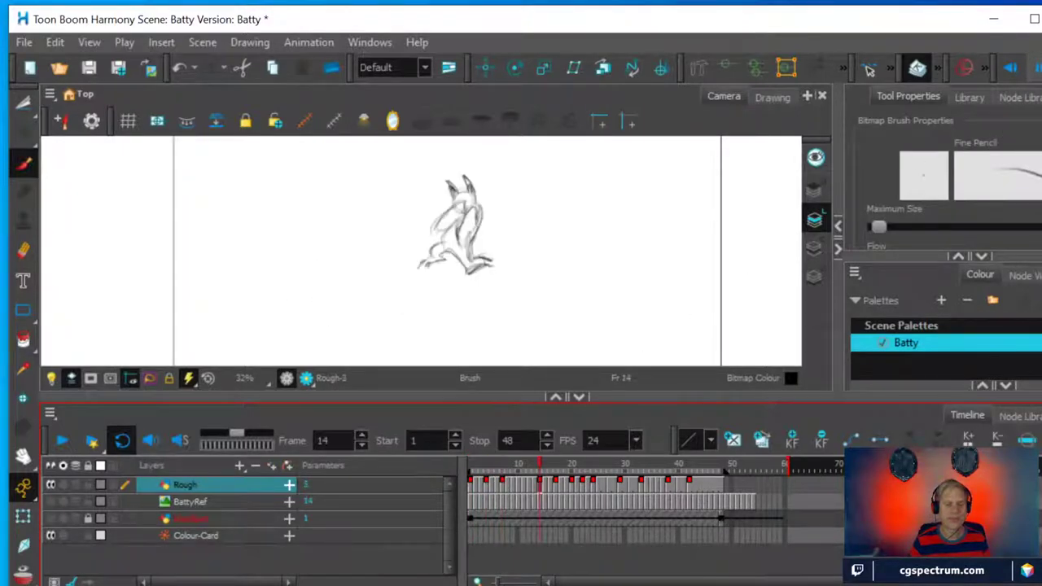
pyautogui.click(556, 485)
pyautogui.click(571, 486)
pyautogui.click(582, 485)
pyautogui.click(603, 485)
pyautogui.click(658, 485)
pyautogui.click(690, 485)
# - Flip through the key drawings again, and view the list of available toolbars that includes the Flip toolbar
pyautogui.press('Return')
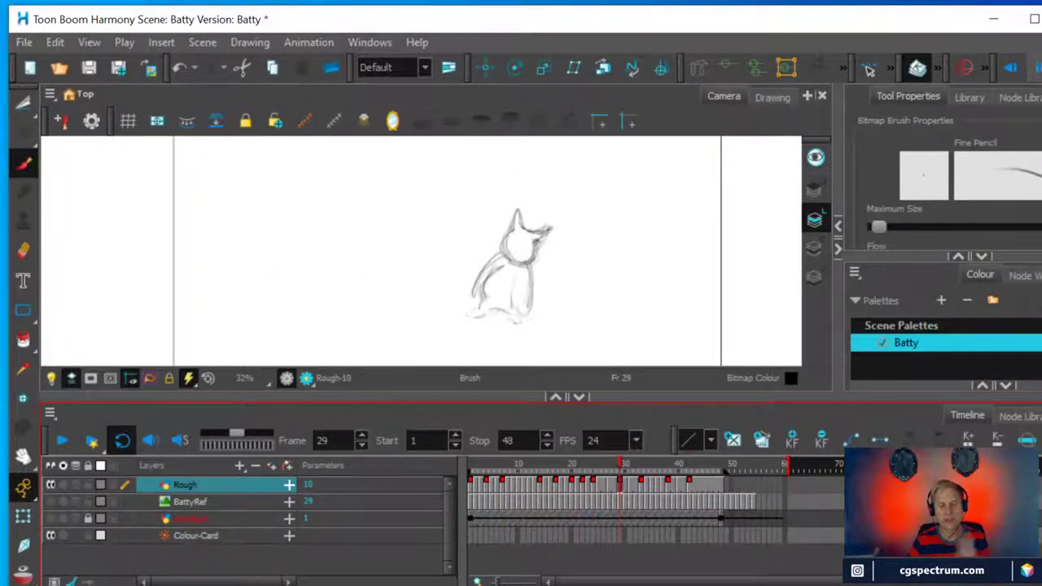
pyautogui.rightClick(1006, 67)
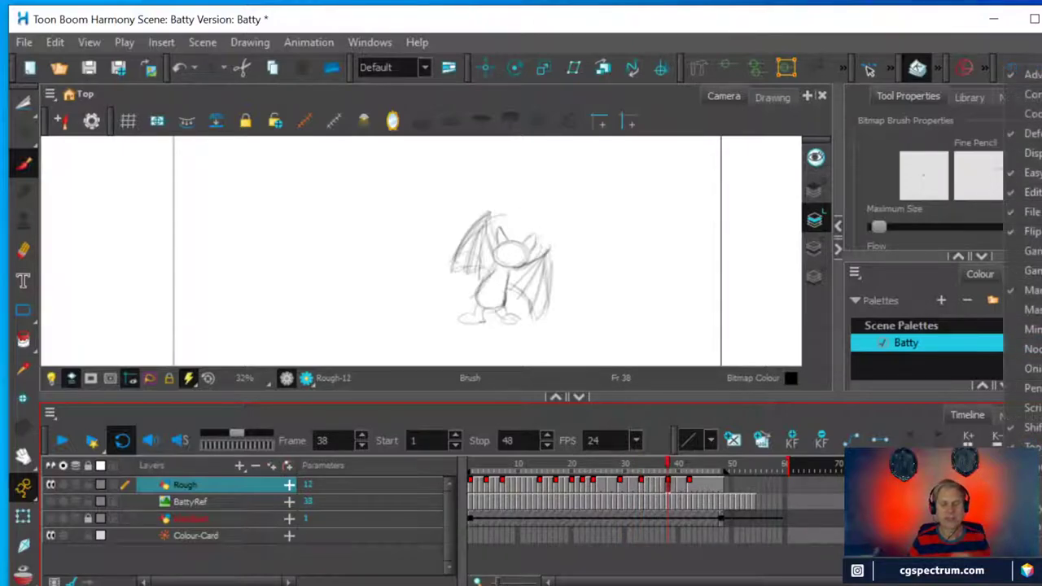
pyautogui.click(1031, 74)
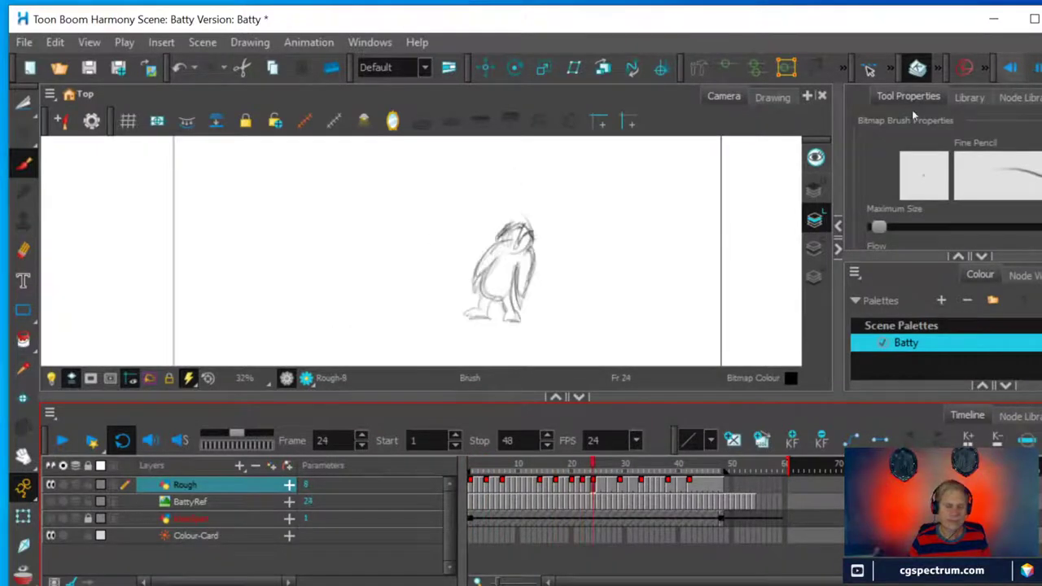
# - Examine the Rough in-between drawings frame by frame from frame 2 to the landing key drawing on frame 7
pyautogui.click(475, 486)
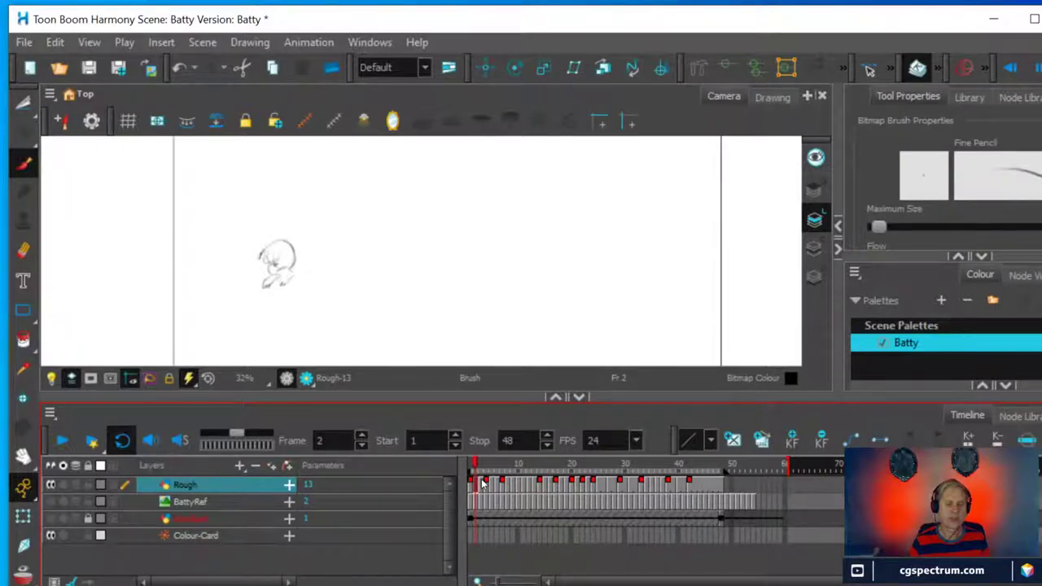
pyautogui.click(481, 484)
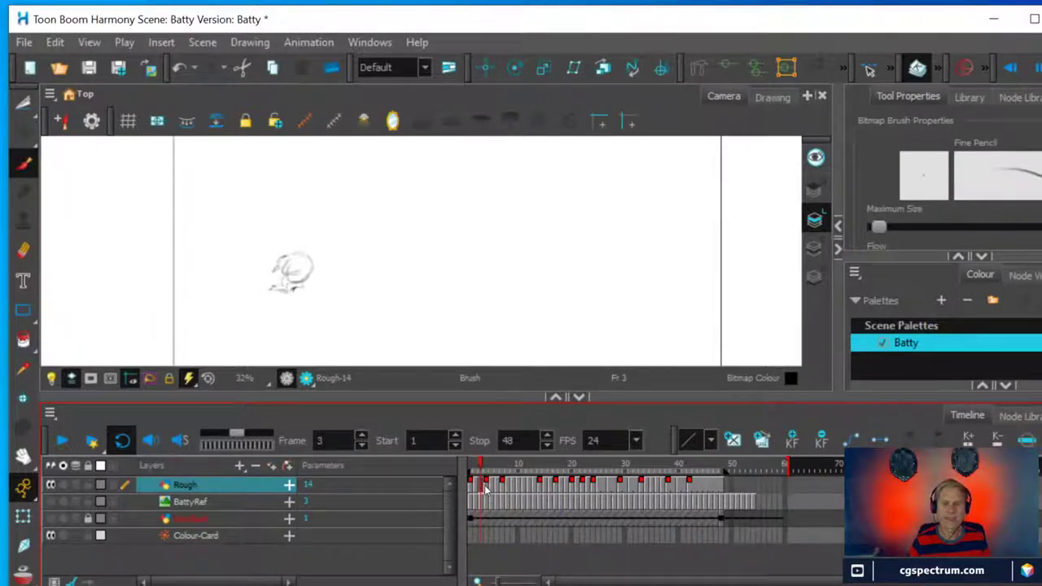
pyautogui.click(486, 486)
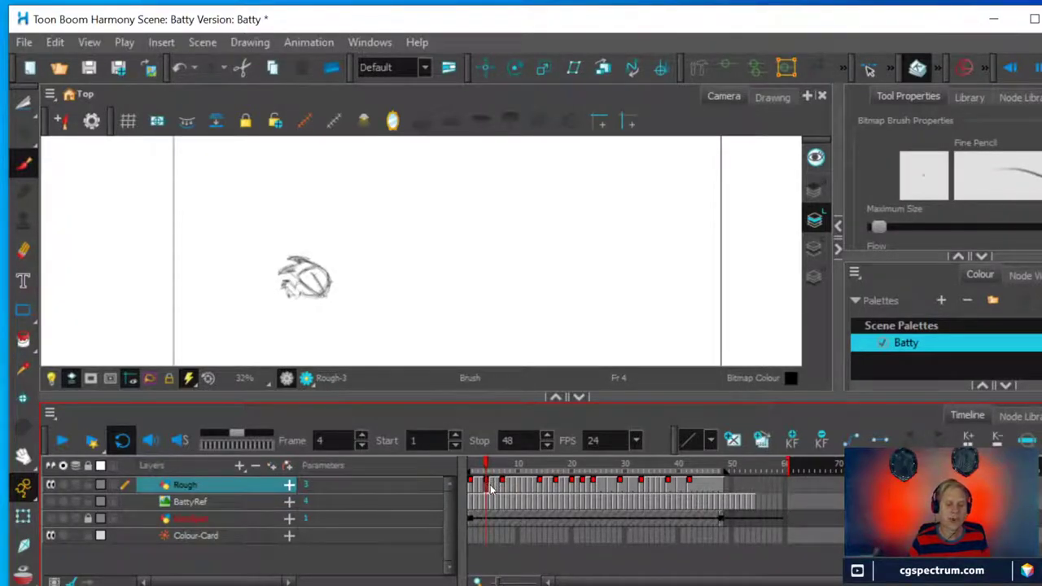
pyautogui.click(491, 486)
pyautogui.click(496, 487)
pyautogui.click(502, 487)
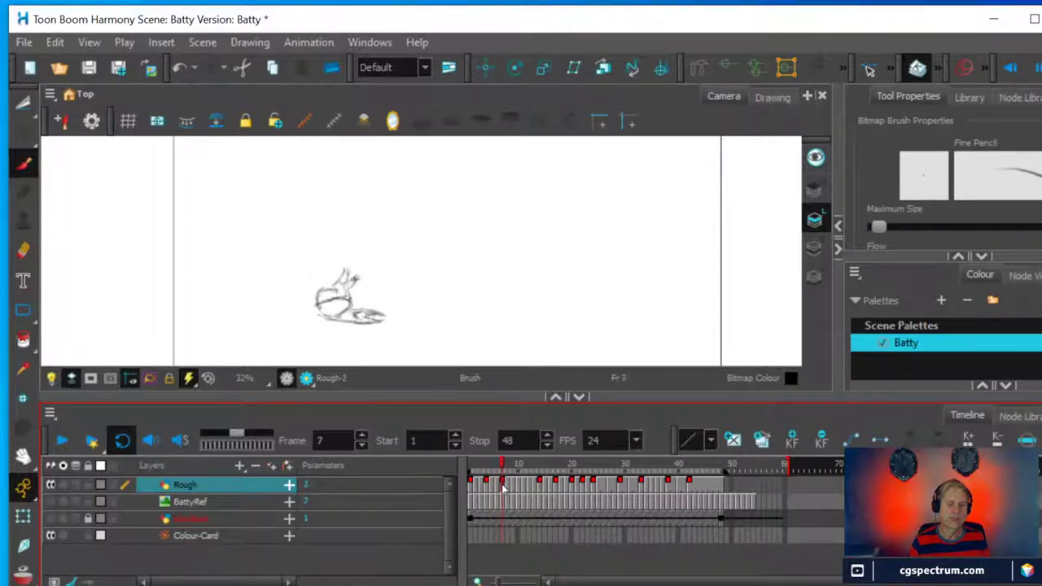
# - Examine the Rough drawings of the bat rising into the air frame by frame from frame 8 to frame 14
pyautogui.click(508, 487)
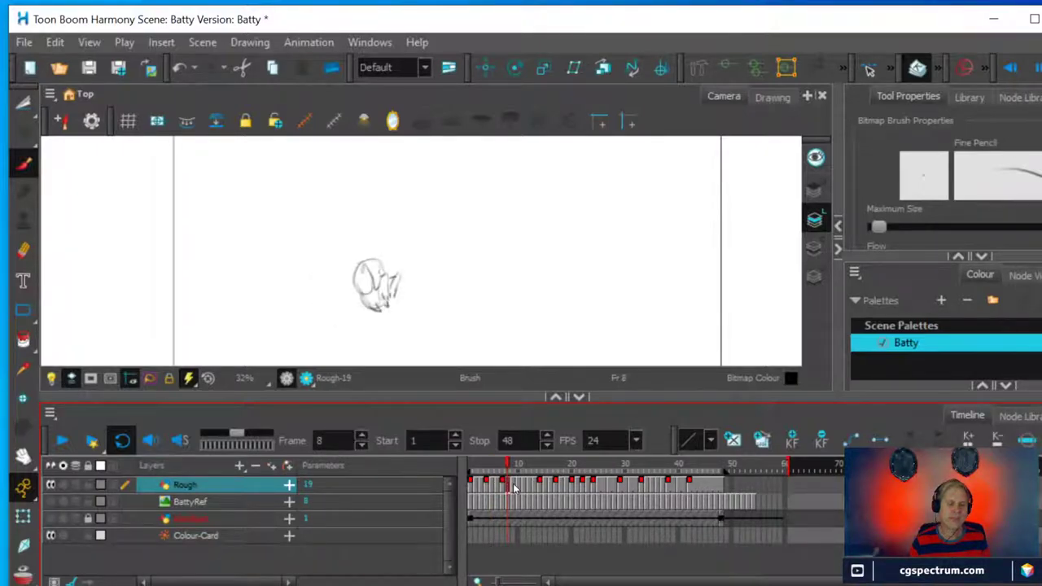
pyautogui.click(513, 487)
pyautogui.click(519, 487)
pyautogui.click(524, 487)
pyautogui.click(529, 489)
pyautogui.click(535, 487)
pyautogui.click(540, 486)
# - Examine the Rough drawings of the bat coming down frame by frame from frame 15 to the crouch on frame 22
pyautogui.click(545, 487)
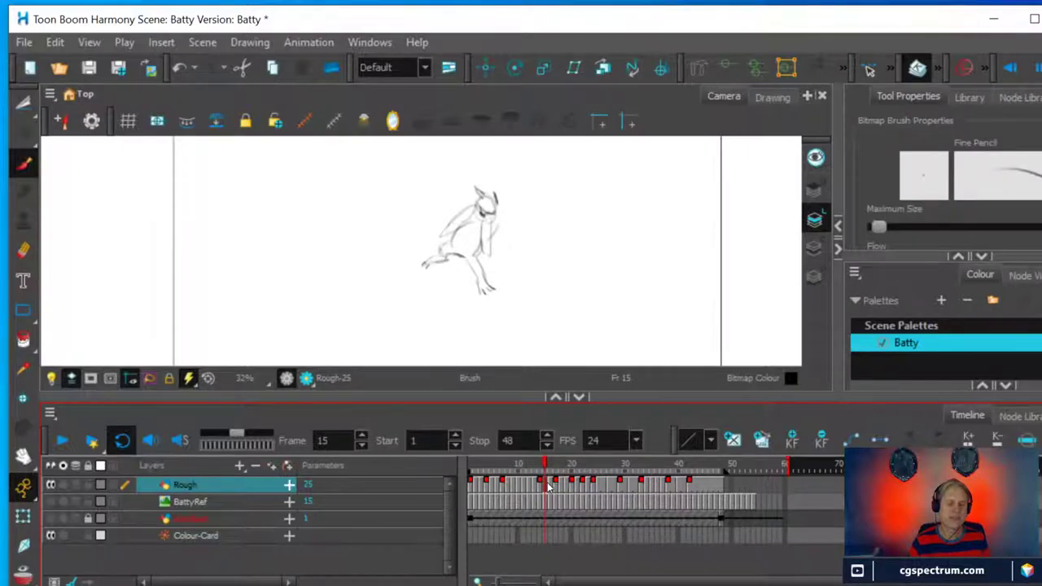
pyautogui.click(550, 487)
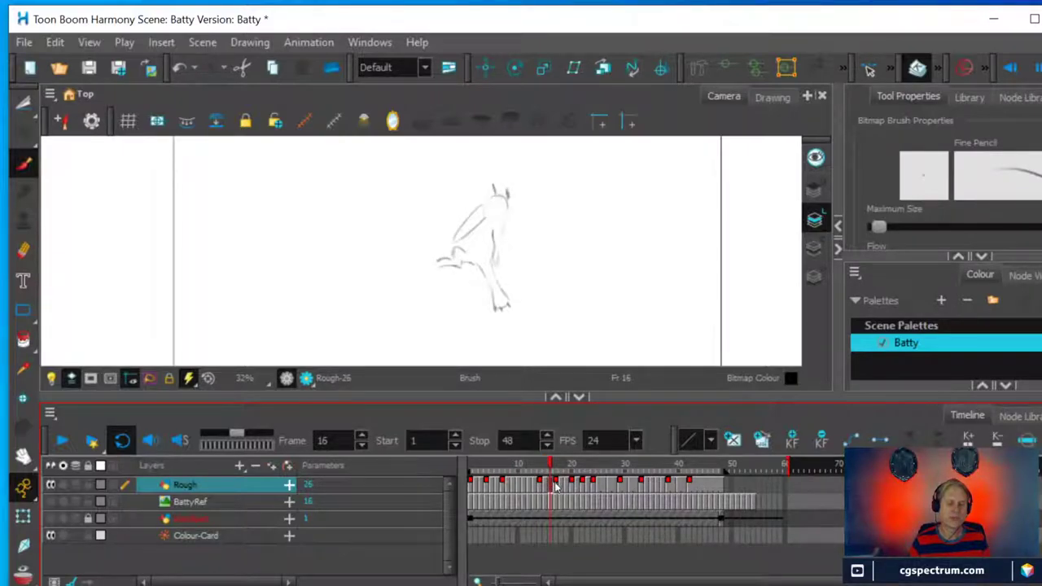
pyautogui.click(558, 487)
pyautogui.click(563, 488)
pyautogui.click(568, 486)
pyautogui.click(573, 487)
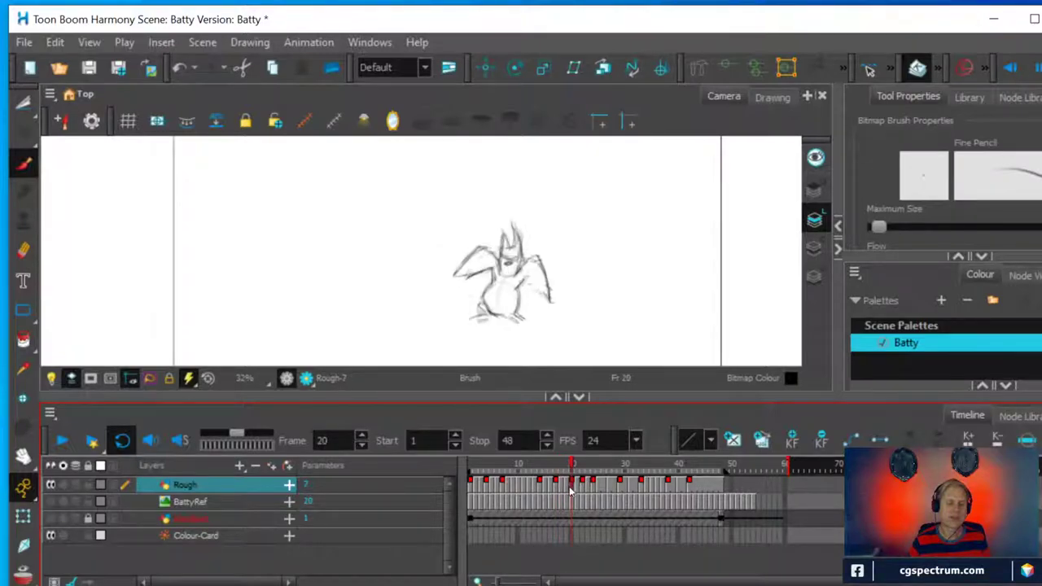
pyautogui.click(579, 487)
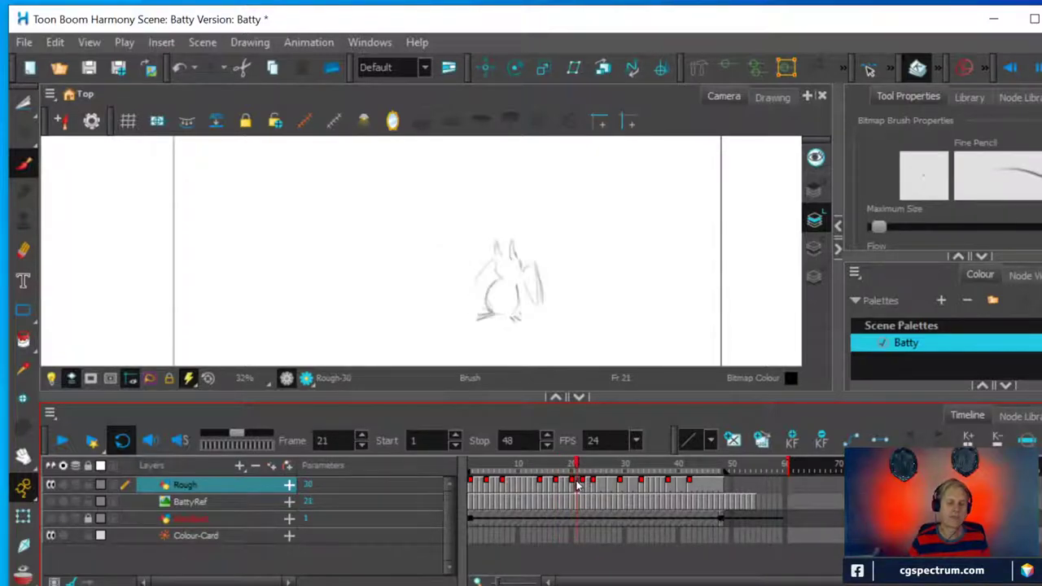
pyautogui.click(583, 488)
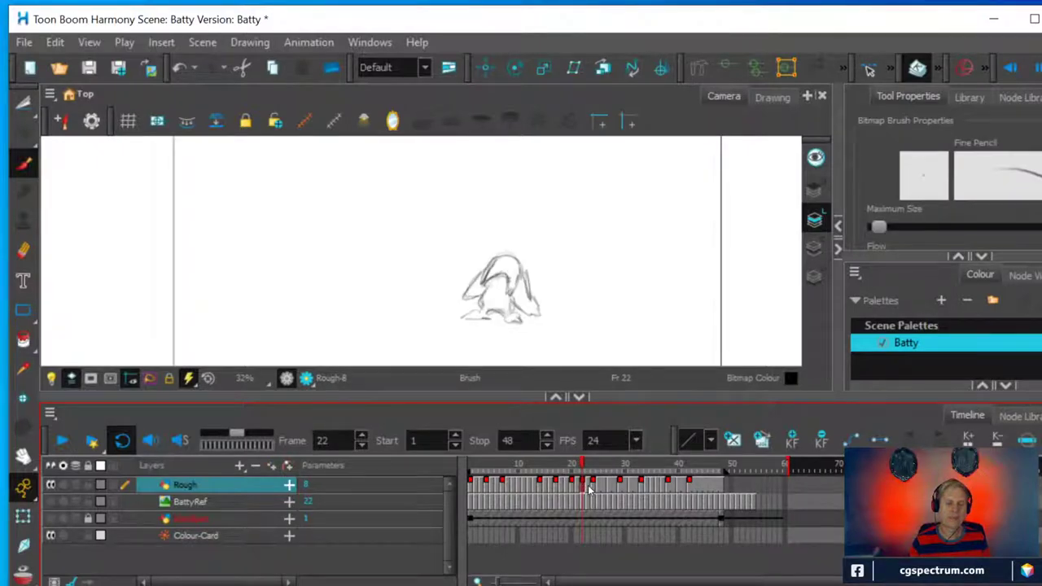
# - Examine the remaining Rough drawings from frame 23 through the stand-up and wing opening to frame 42
pyautogui.click(588, 488)
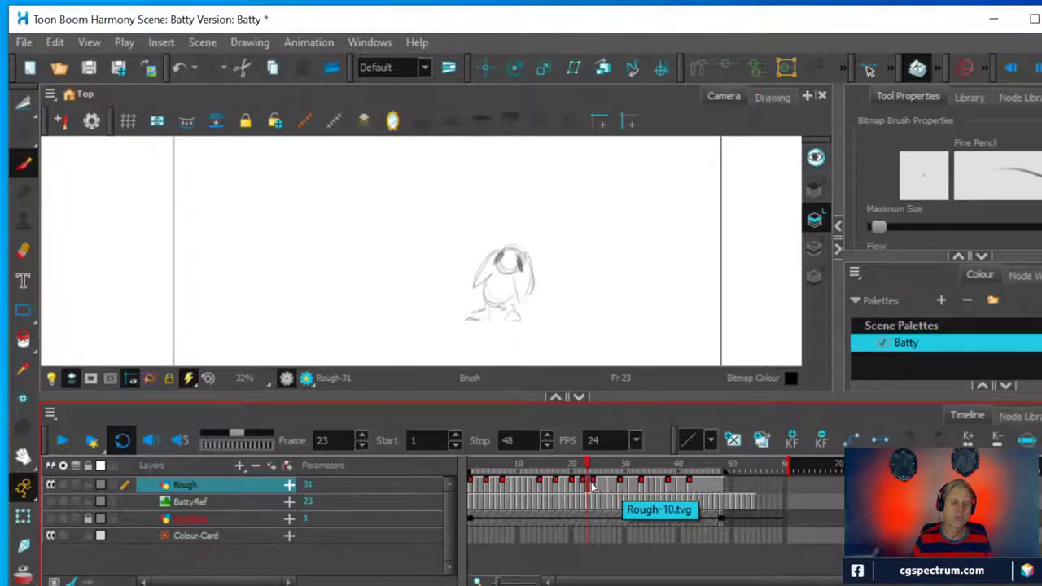
pyautogui.click(593, 487)
pyautogui.moveTo(598, 488); pyautogui.dragTo(607, 488)
pyautogui.click(624, 489)
pyautogui.click(631, 489)
pyautogui.moveTo(640, 492)
pyautogui.mouseDown()
pyautogui.moveTo(663, 480)
pyautogui.moveTo(690, 487)
pyautogui.mouseUp()
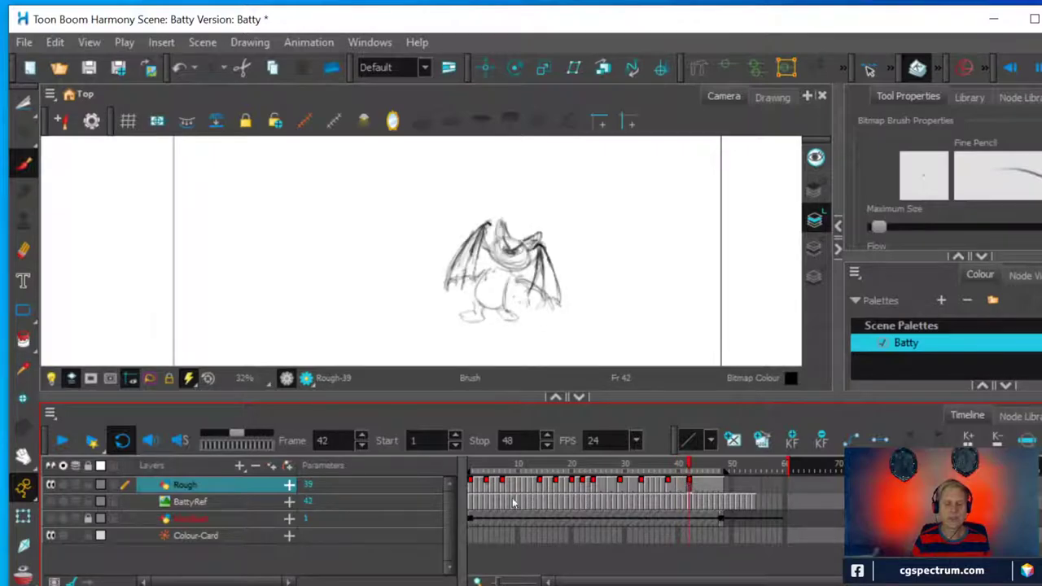
# - Return to frame 1 and scrub through the whole Rough animation to frame 42
pyautogui.click(472, 485)
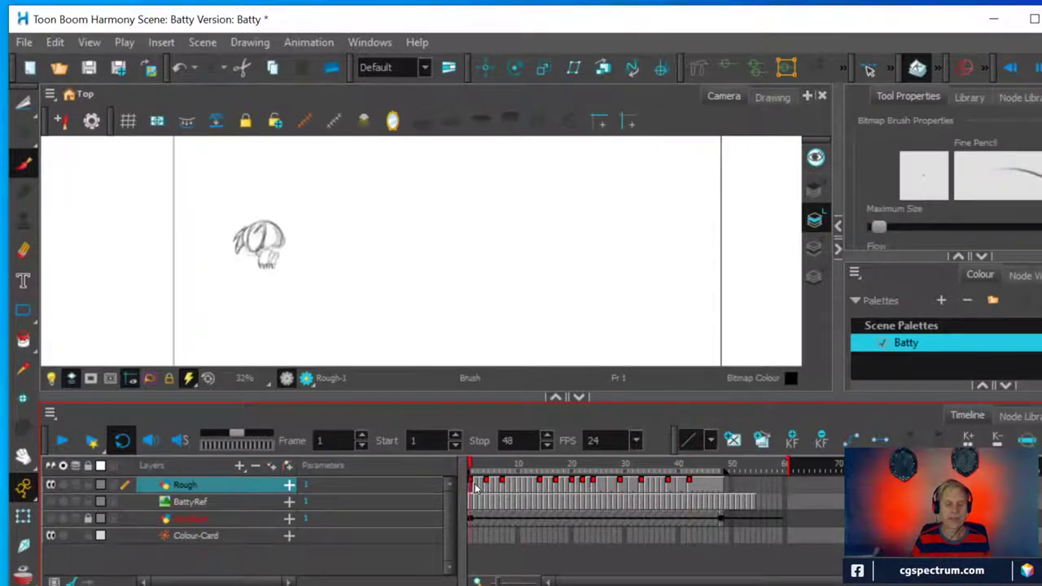
pyautogui.moveTo(476, 485); pyautogui.dragTo(690, 485)
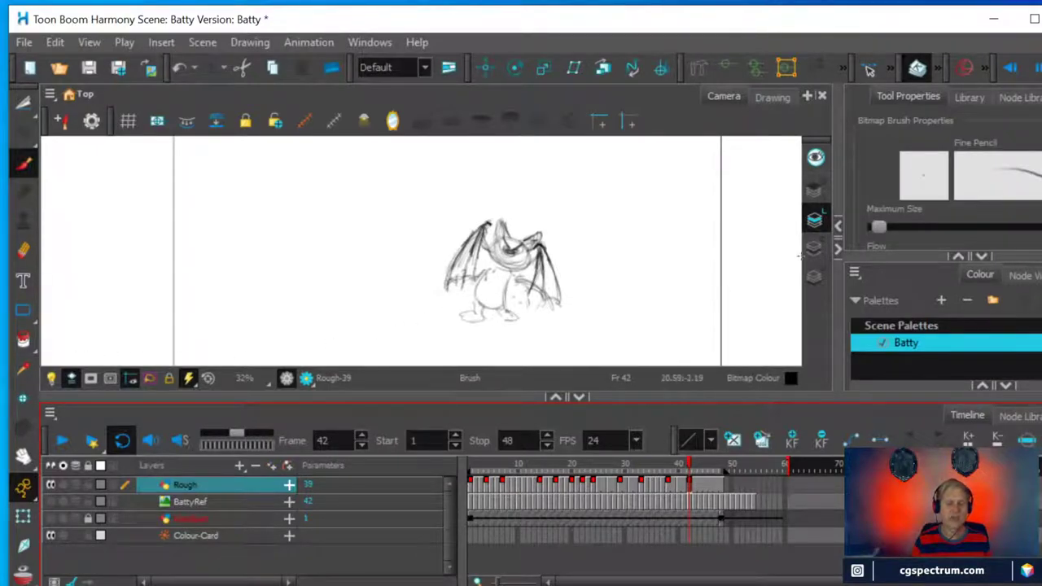
# - Compare the Rough drawing on frame 1 with the final pose held from frame 42 to frame 45
pyautogui.click(471, 486)
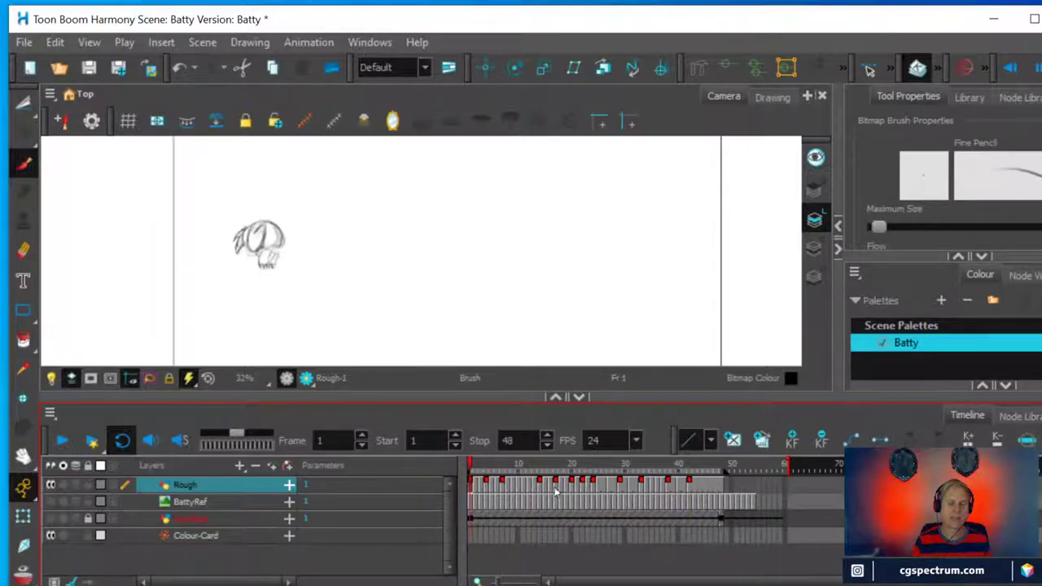
pyautogui.click(691, 486)
pyautogui.press('.')
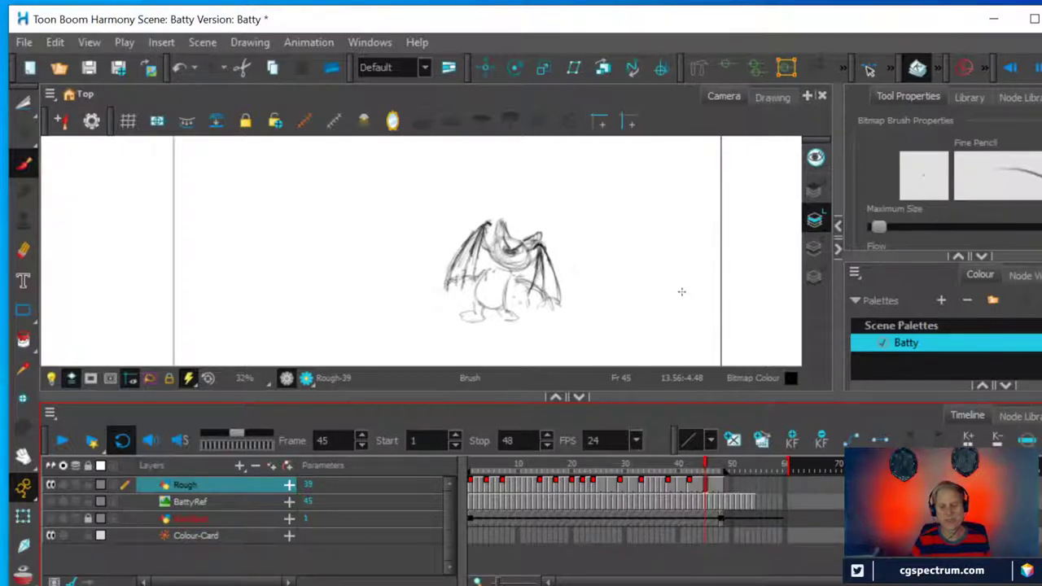
pyautogui.click(471, 489)
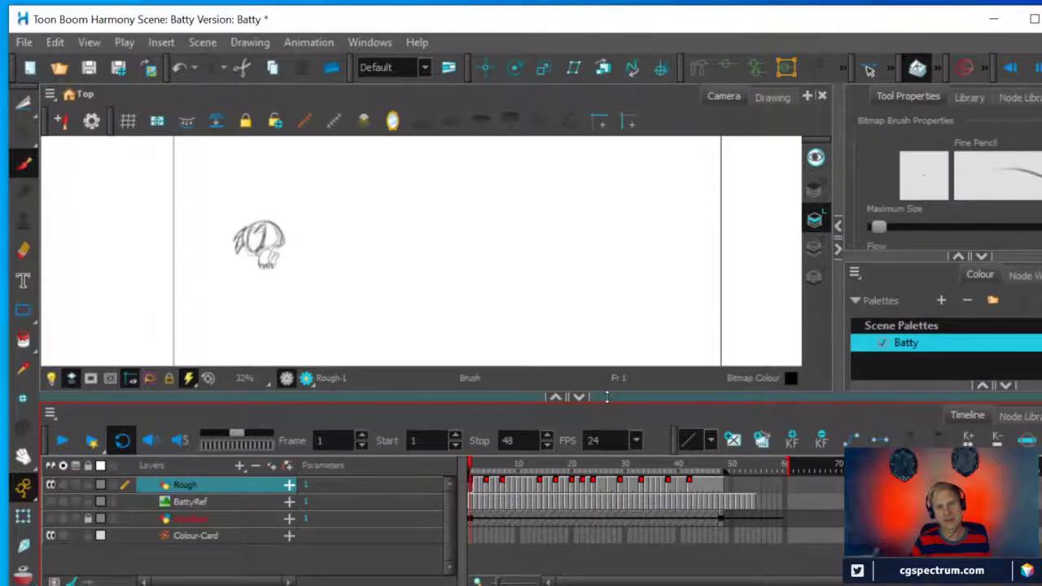
# - Examine the Rough drawings of the bat standing up and opening its wings, through frames 27 and 40 to frame 42
pyautogui.click(597, 486)
pyautogui.click(610, 486)
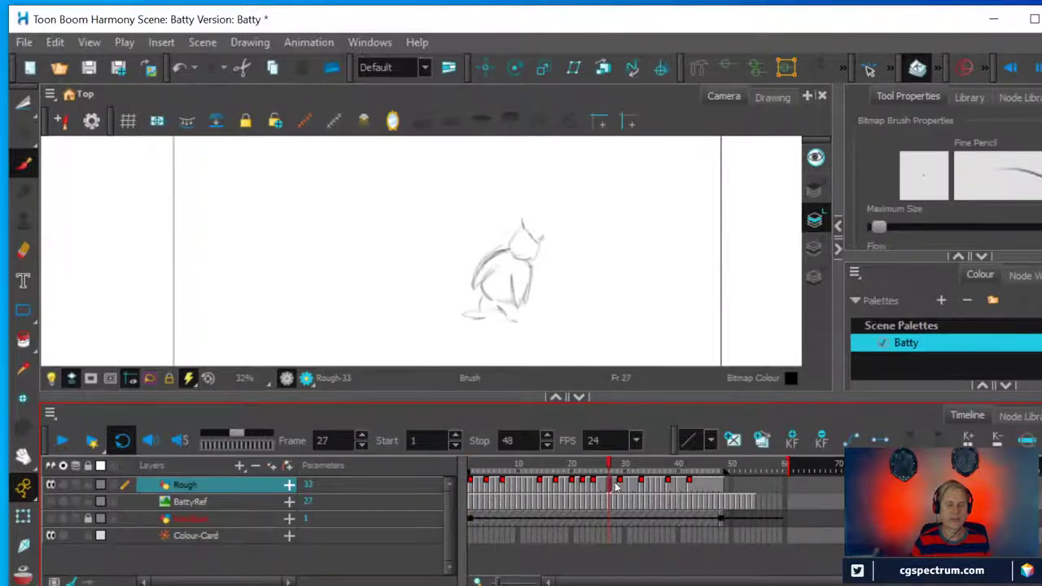
pyautogui.click(633, 487)
pyautogui.click(645, 487)
pyautogui.click(656, 489)
pyautogui.click(672, 486)
pyautogui.click(679, 486)
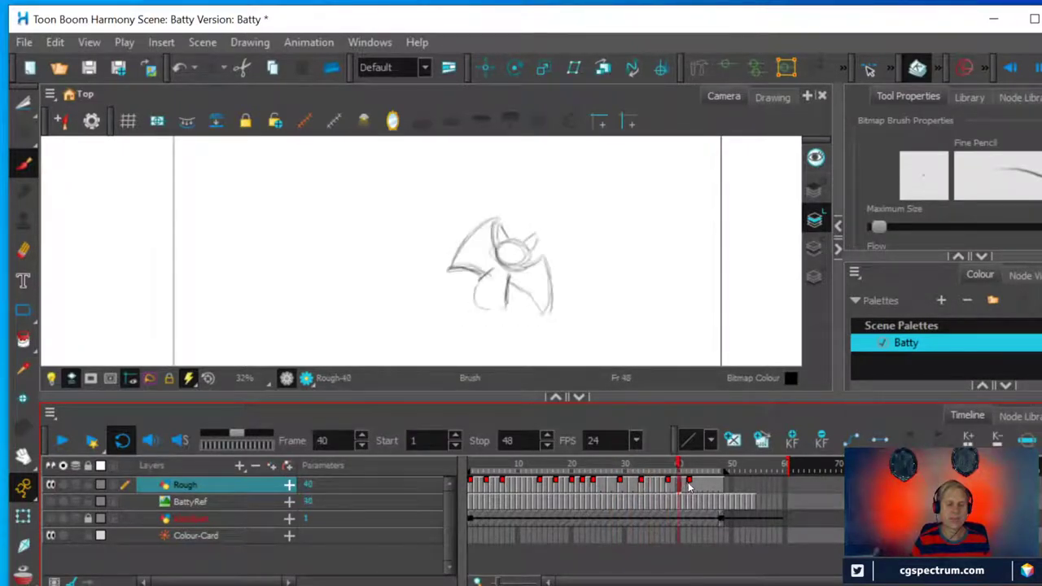
pyautogui.click(688, 485)
# - Look back through the earlier Rough key poses on frames 17, 14, 7 and 4 to frame 1
pyautogui.click(554, 488)
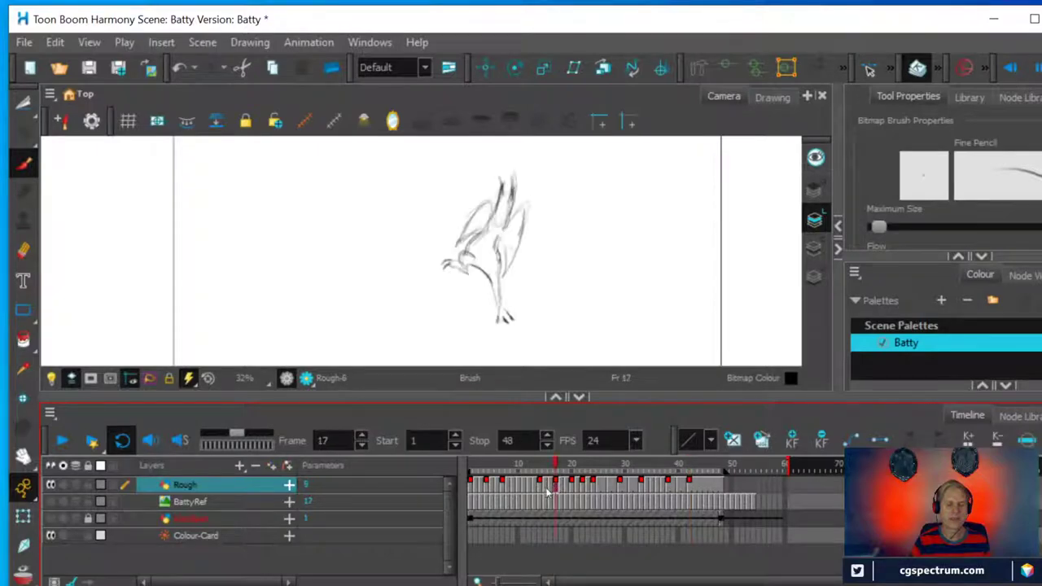
pyautogui.click(539, 486)
pyautogui.click(500, 486)
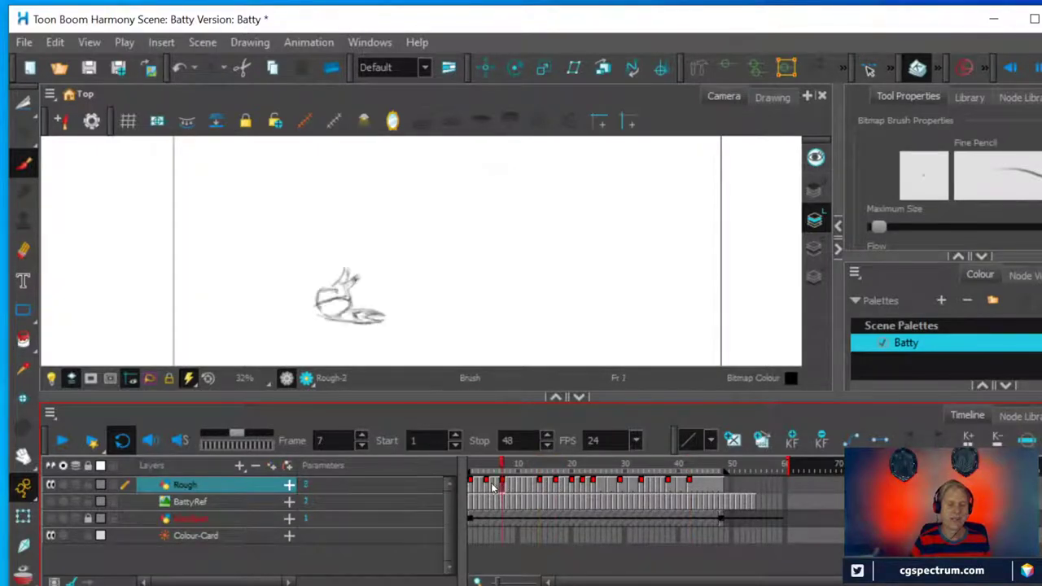
pyautogui.click(486, 486)
pyautogui.click(473, 486)
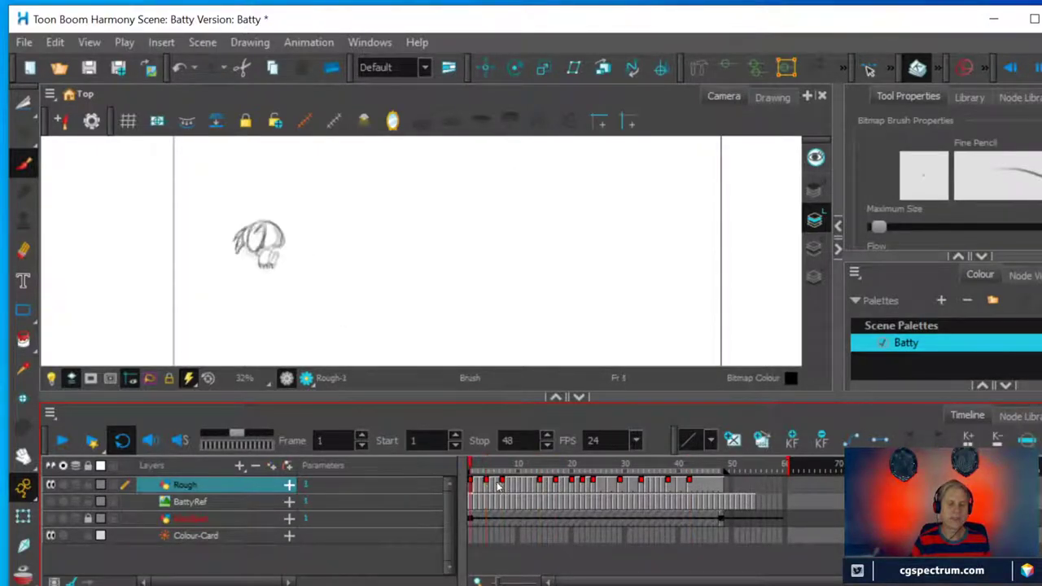
# - Review the Rough drawings in order from the squash on frame 7 through frames 20, 30 and 39 to frame 43
pyautogui.click(502, 486)
pyautogui.click(515, 486)
pyautogui.click(533, 487)
pyautogui.click(551, 489)
pyautogui.click(559, 489)
pyautogui.click(574, 487)
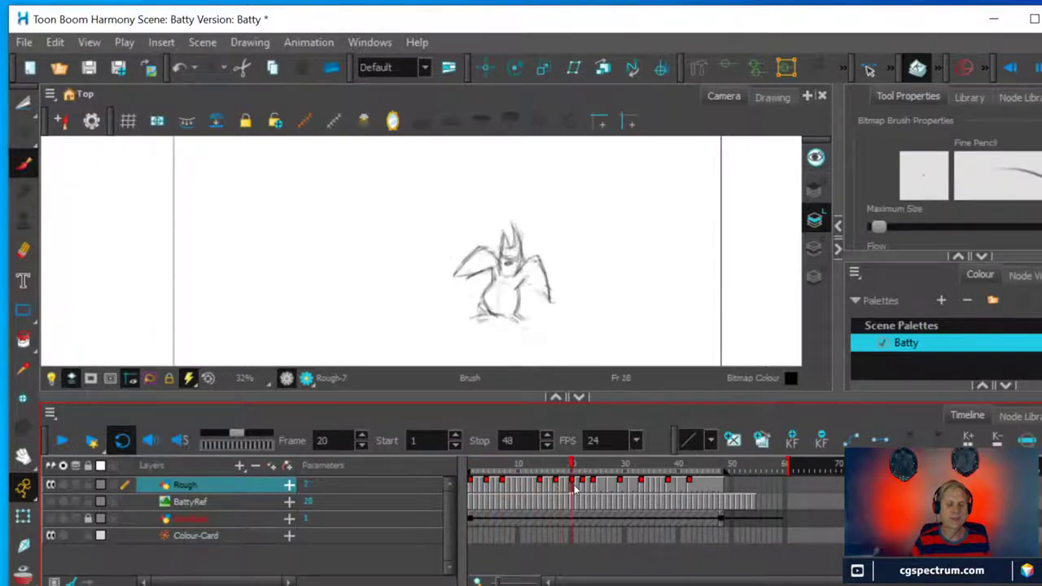
pyautogui.click(588, 487)
pyautogui.click(609, 487)
pyautogui.click(624, 487)
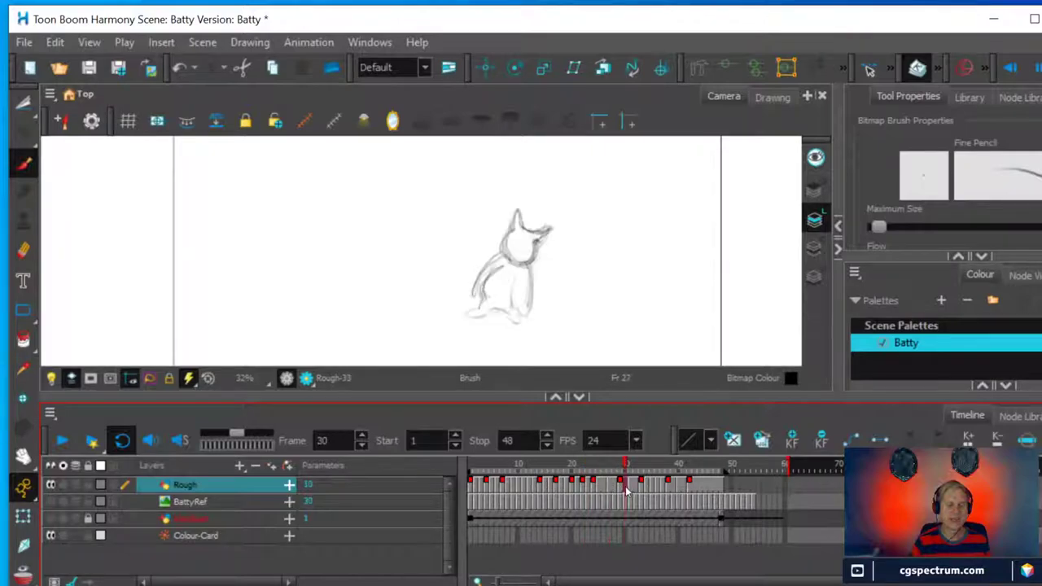
pyautogui.click(648, 488)
pyautogui.click(665, 489)
pyautogui.click(675, 489)
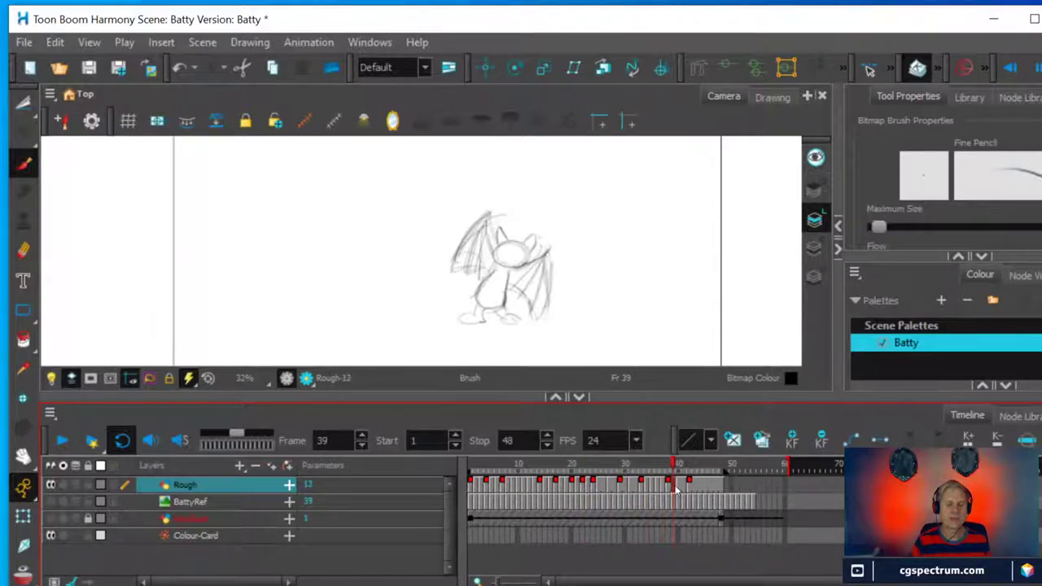
pyautogui.click(686, 489)
pyautogui.click(693, 489)
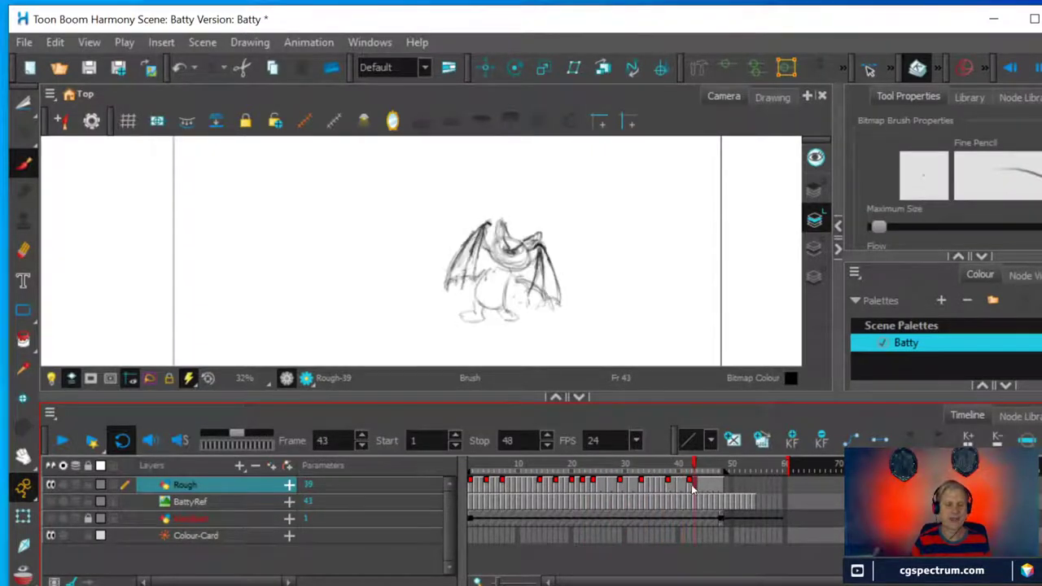
# - Scrub through the Rough animation from frame 1 and play it back
pyautogui.moveTo(471, 486); pyautogui.dragTo(661, 486)
pyautogui.click(551, 490)
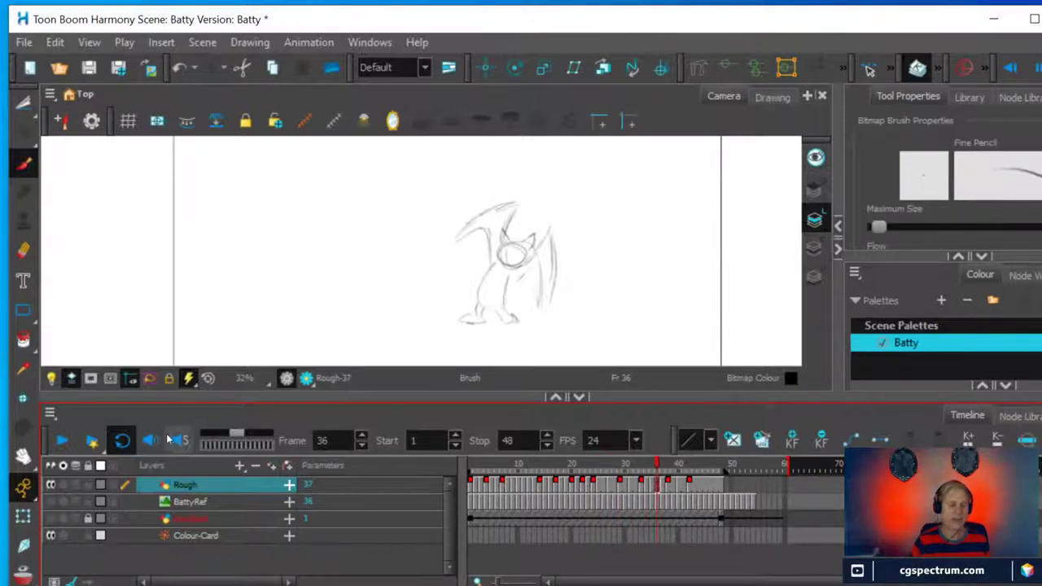
pyautogui.click(62, 441)
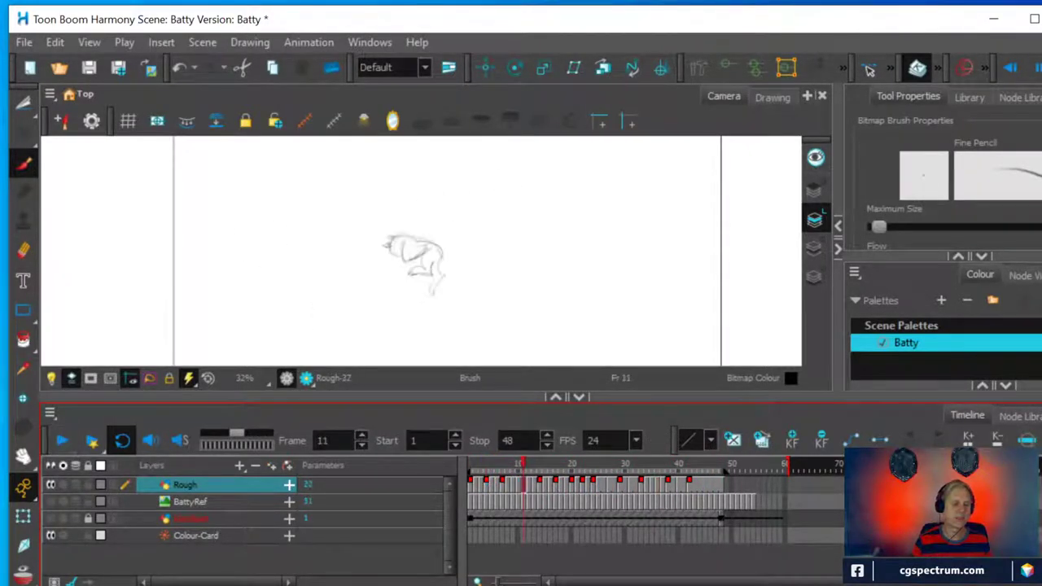
# - On frame 11 of the Rough layer, draw an ellipse left of the bat and sketch two eyes and a smiling mouth inside it
pyautogui.click(23, 310)
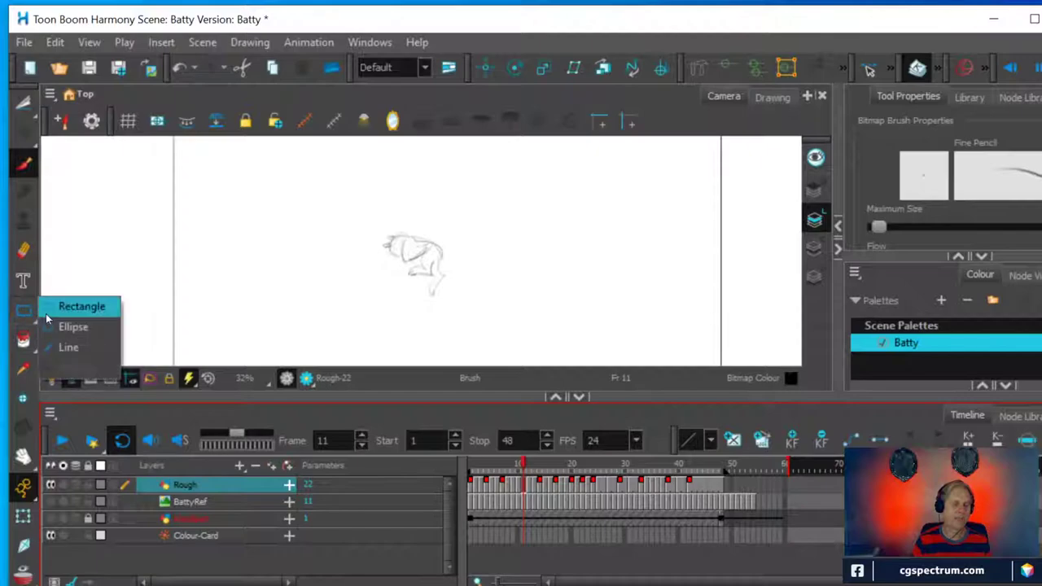
pyautogui.click(62, 326)
pyautogui.moveTo(247, 246); pyautogui.dragTo(332, 311)
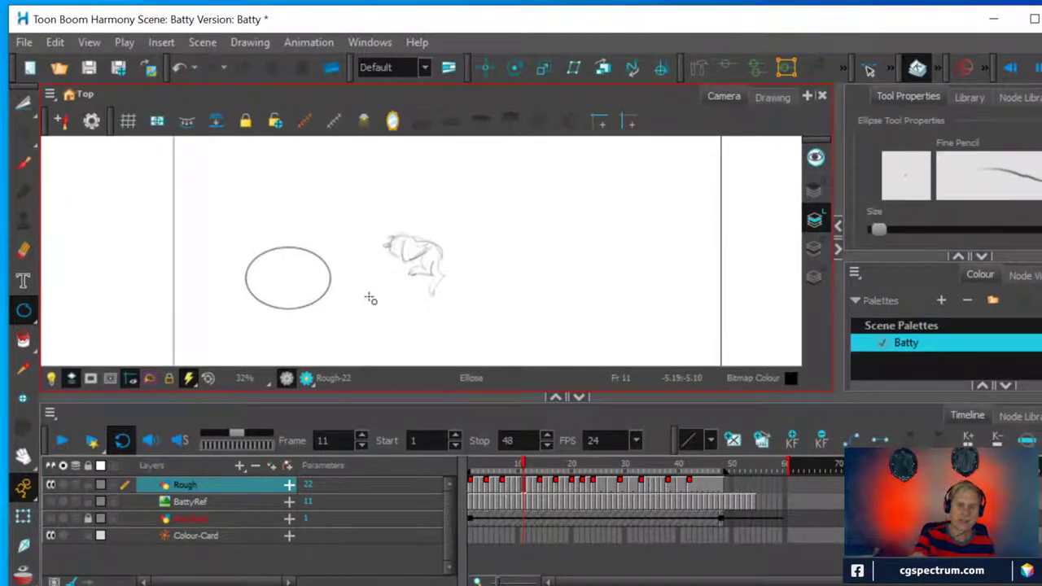
pyautogui.hotkey('alt', 'b')
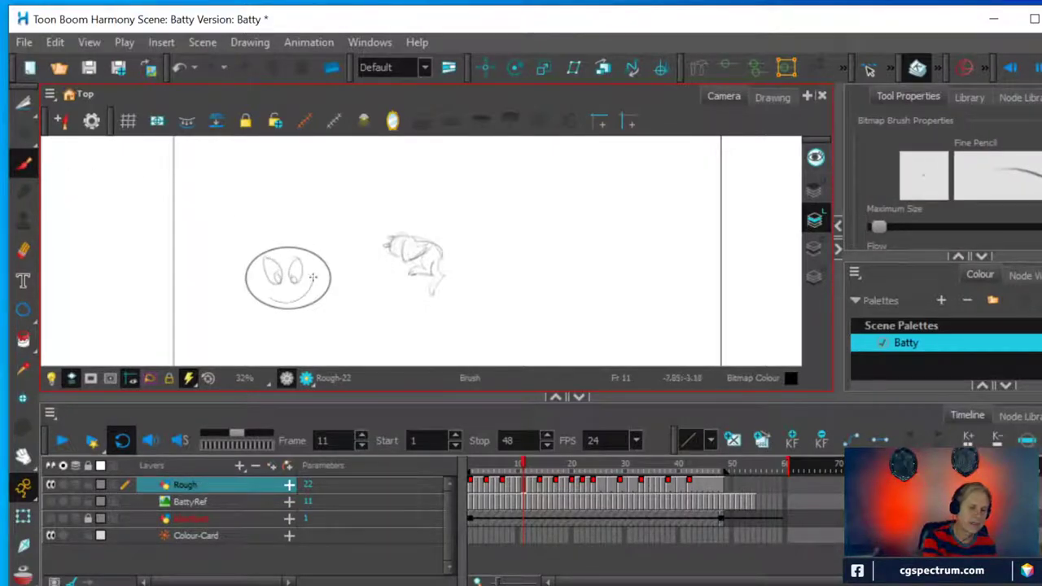
pyautogui.moveTo(282, 298); pyautogui.dragTo(308, 289)
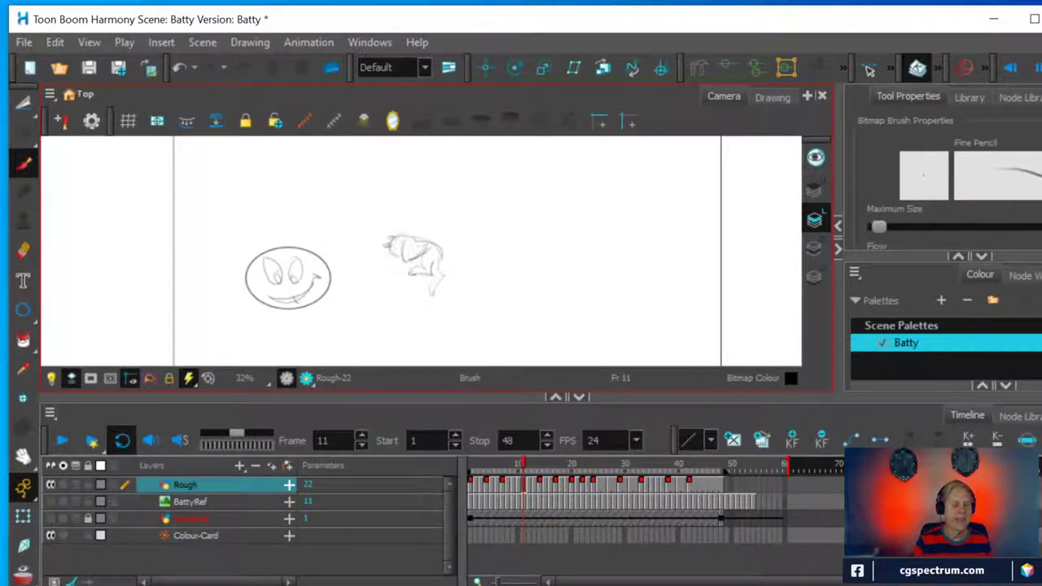
# - Lasso the smiley face with the Cutter tool, move it to the right of the bat and reshape it into a rounder form
pyautogui.click(23, 105)
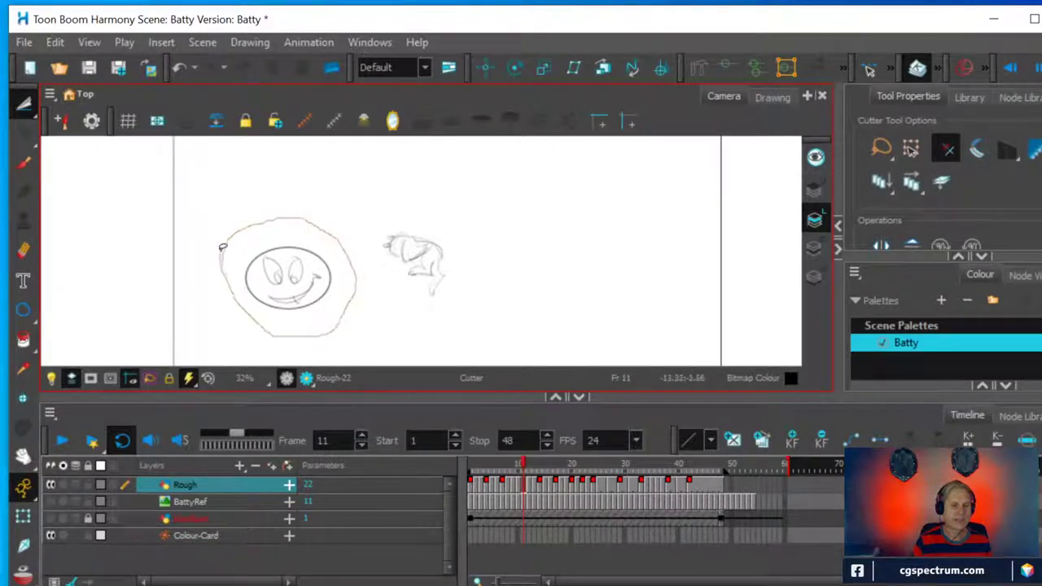
pyautogui.moveTo(221, 250); pyautogui.dragTo(251, 238)
pyautogui.moveTo(323, 298)
pyautogui.mouseDown()
pyautogui.moveTo(383, 260)
pyautogui.moveTo(627, 301)
pyautogui.moveTo(723, 290)
pyautogui.moveTo(513, 237)
pyautogui.moveTo(289, 262)
pyautogui.moveTo(615, 264)
pyautogui.mouseUp()
pyautogui.moveTo(576, 216)
pyautogui.mouseDown()
pyautogui.moveTo(575, 186)
pyautogui.moveTo(575, 249)
pyautogui.moveTo(576, 176)
pyautogui.moveTo(576, 218)
pyautogui.moveTo(576, 206)
pyautogui.mouseUp()
pyautogui.moveTo(624, 243)
pyautogui.mouseDown()
pyautogui.moveTo(638, 241)
pyautogui.moveTo(600, 241)
pyautogui.moveTo(639, 241)
pyautogui.moveTo(613, 242)
pyautogui.mouseUp()
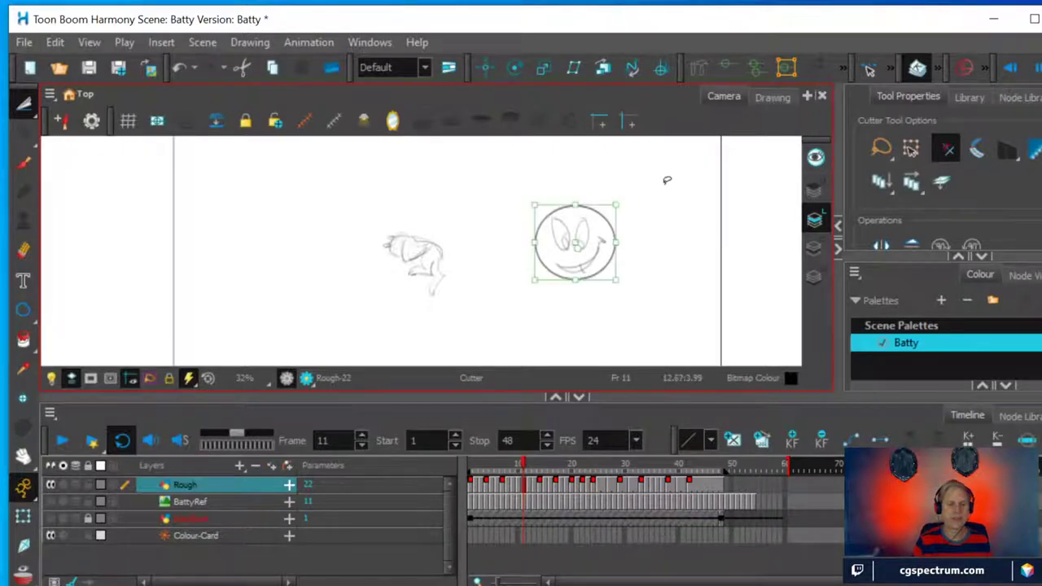